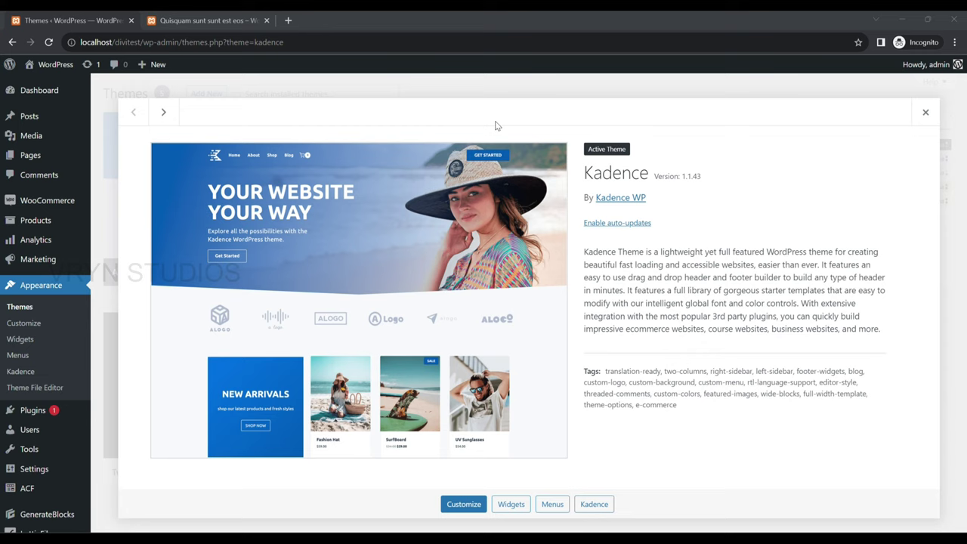
# Review the live post 'Quisquam sunt sunt est eos' down to its comment form and back to the top
pyautogui.click(234, 22)
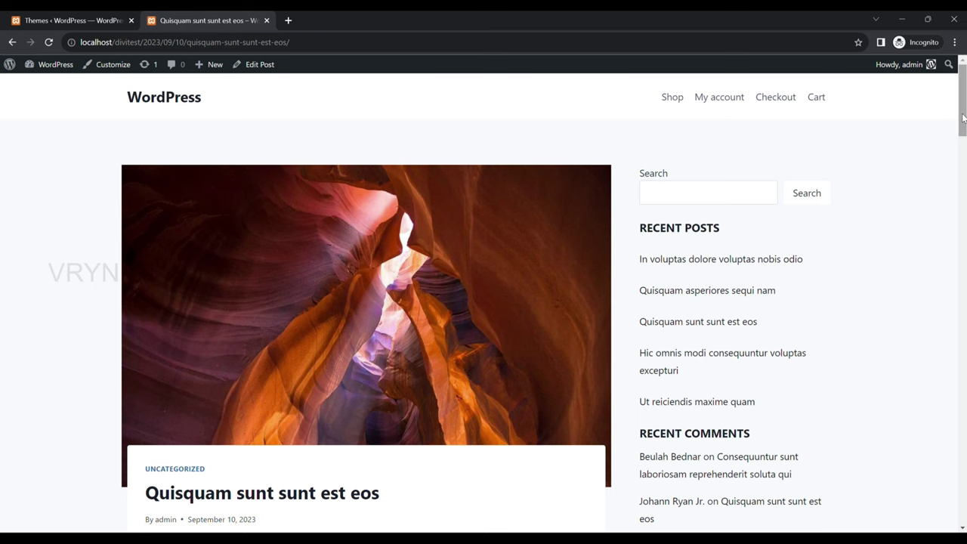
pyautogui.moveTo(964, 114)
pyautogui.mouseDown()
pyautogui.moveTo(957, 227)
pyautogui.moveTo(939, 252)
pyautogui.moveTo(950, 325)
pyautogui.moveTo(944, 393)
pyautogui.moveTo(957, 418)
pyautogui.moveTo(963, 508)
pyautogui.mouseUp()
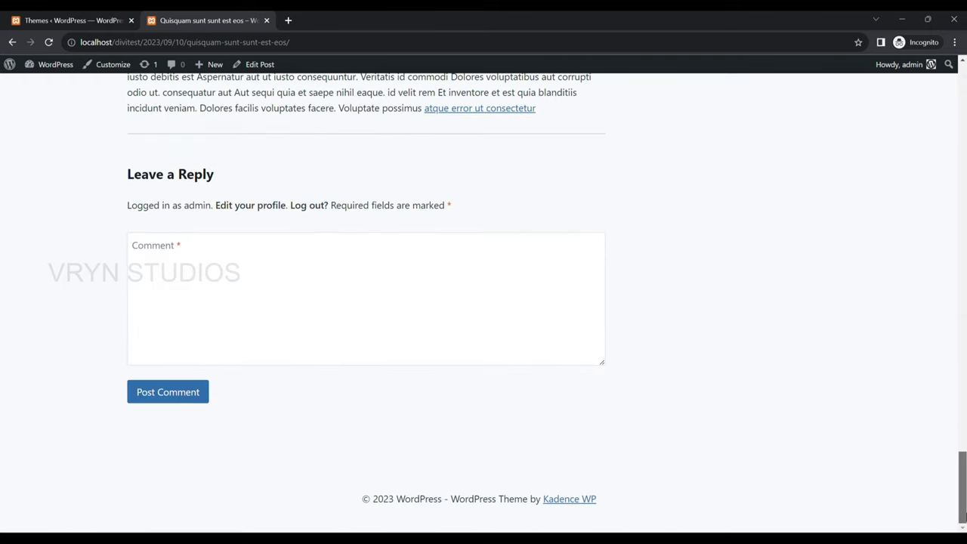
pyautogui.scroll(15, 484, 302)
pyautogui.scroll(15, 484, 303)
pyautogui.scroll(5, 483, 303)
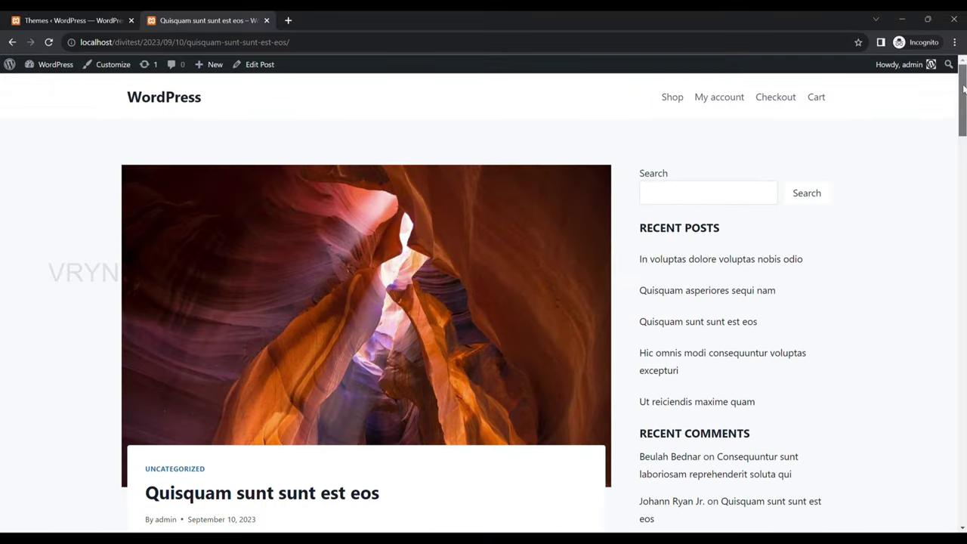
# Launch the Kadence Customizer at Posts/Pages Layout > Single Post Layout, previewing 'Quisquam sunt sunt est eos'
pyautogui.click(89, 19)
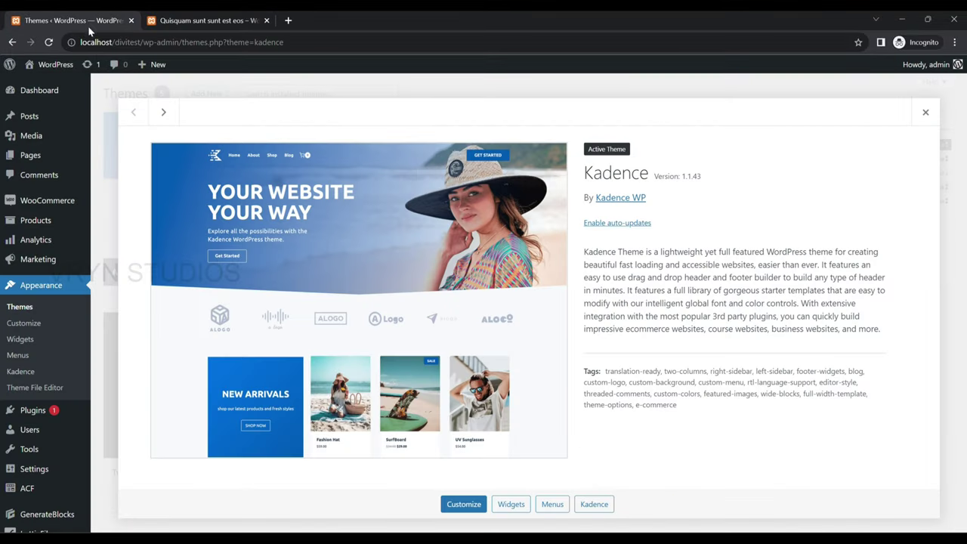
pyautogui.click(465, 506)
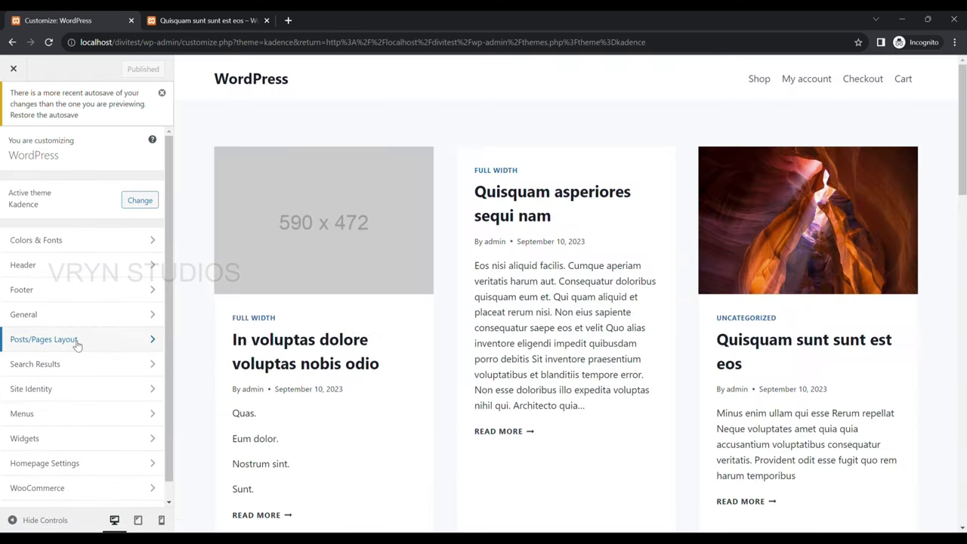
pyautogui.click(78, 347)
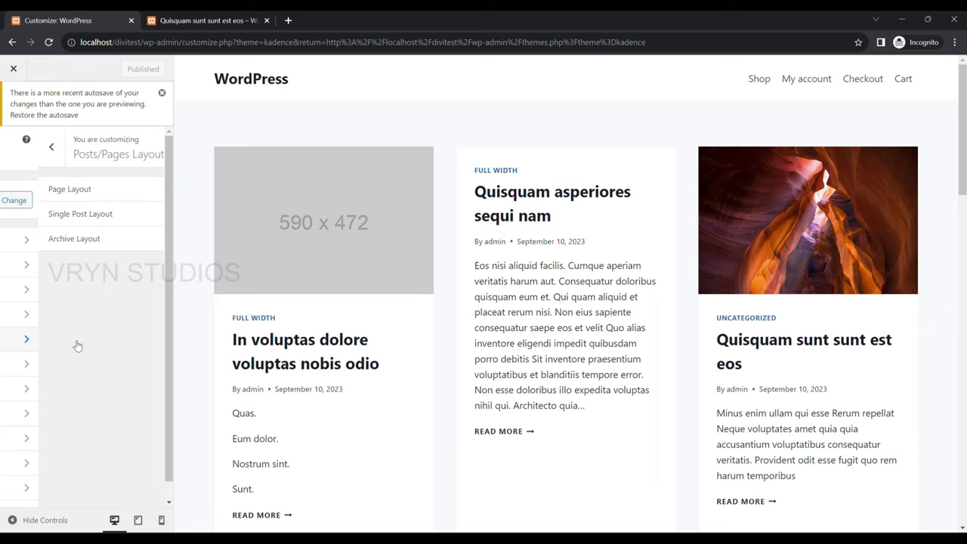
pyautogui.click(104, 217)
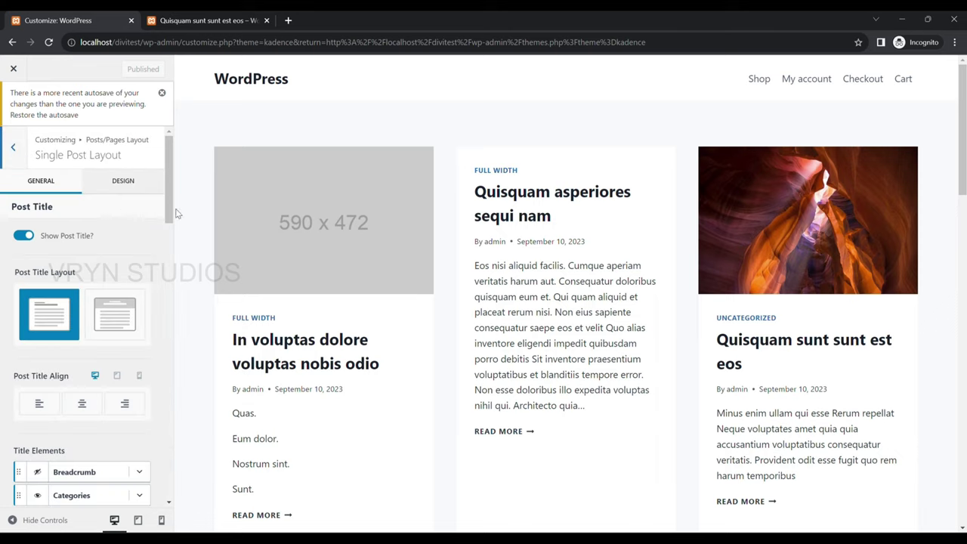
pyautogui.click(791, 346)
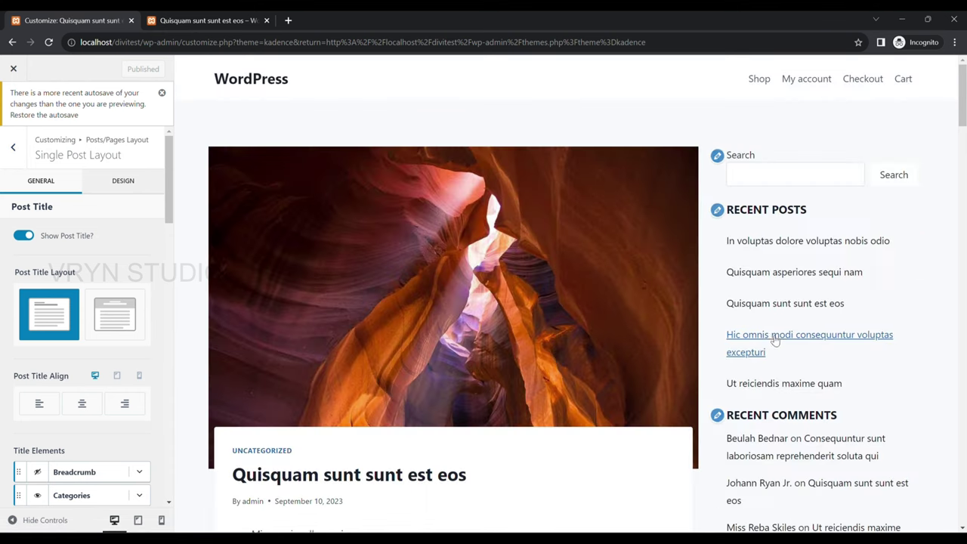
pyautogui.scroll(-5, 709, 273)
pyautogui.scroll(5, 709, 273)
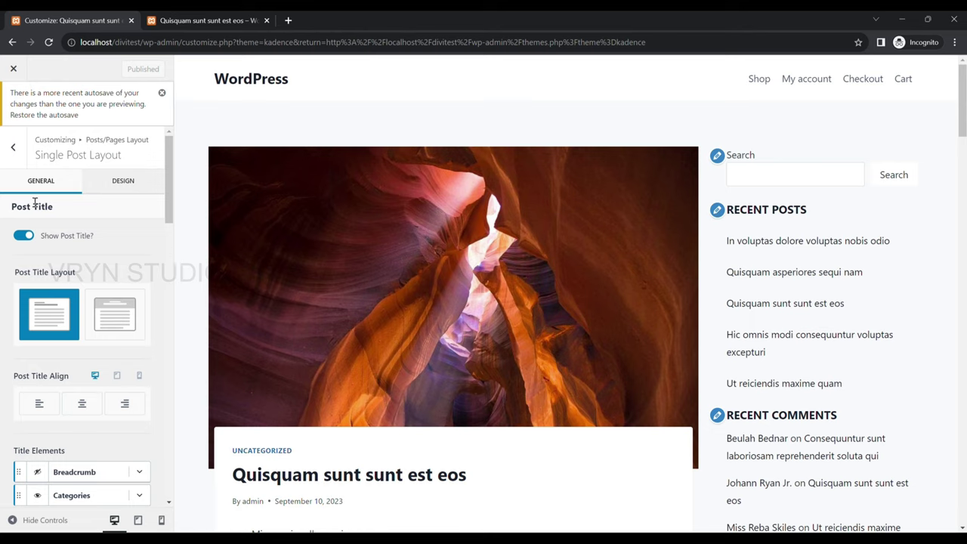
pyautogui.moveTo(12, 208); pyautogui.dragTo(63, 205)
pyautogui.scroll(-2, 387, 368)
pyautogui.scroll(-1, 388, 368)
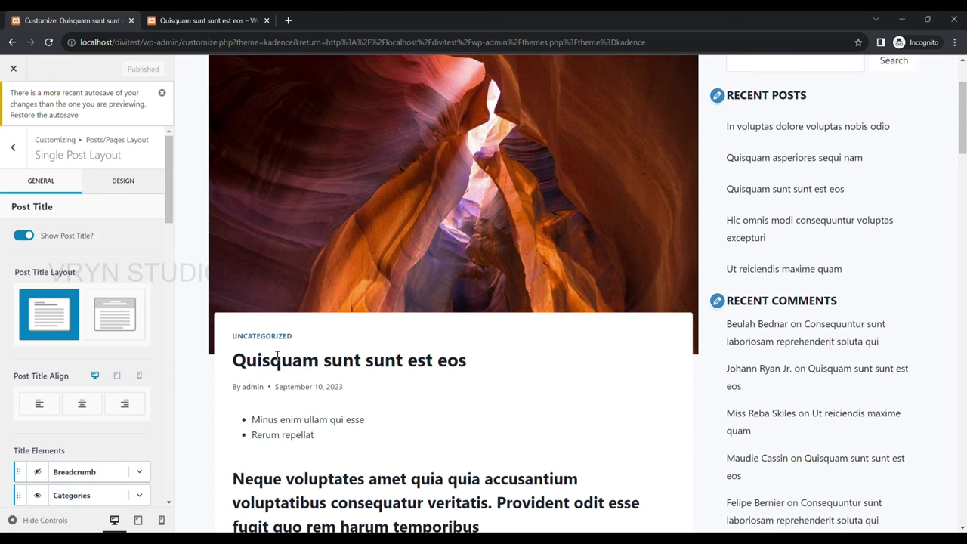
pyautogui.moveTo(243, 362); pyautogui.dragTo(484, 375)
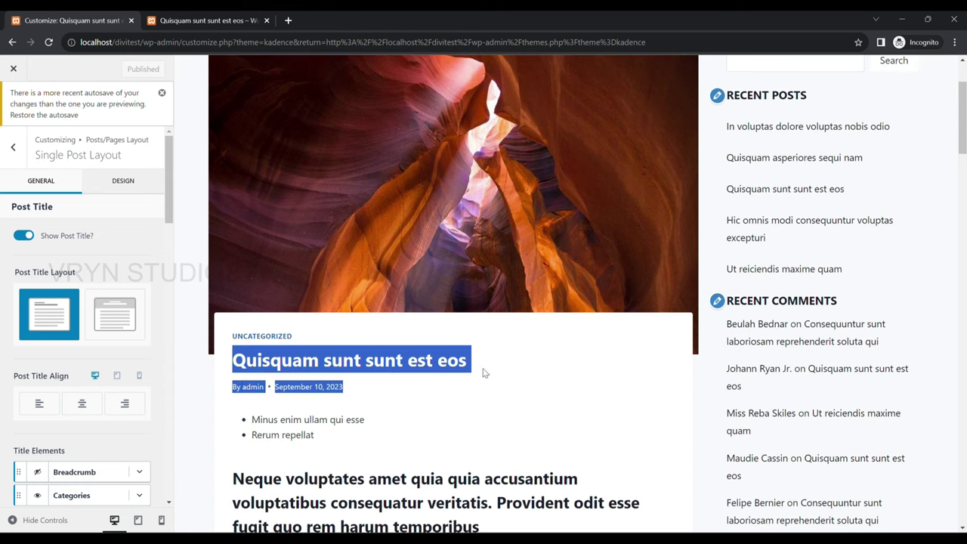
pyautogui.click(25, 237)
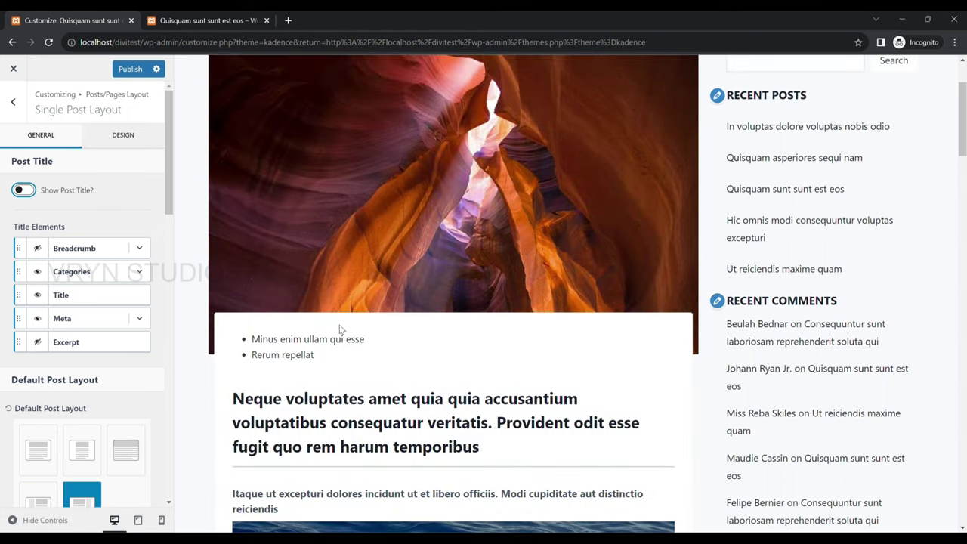
pyautogui.scroll(2, 401, 326)
pyautogui.scroll(-1, 401, 325)
pyautogui.scroll(-2, 400, 326)
pyautogui.scroll(3, 400, 326)
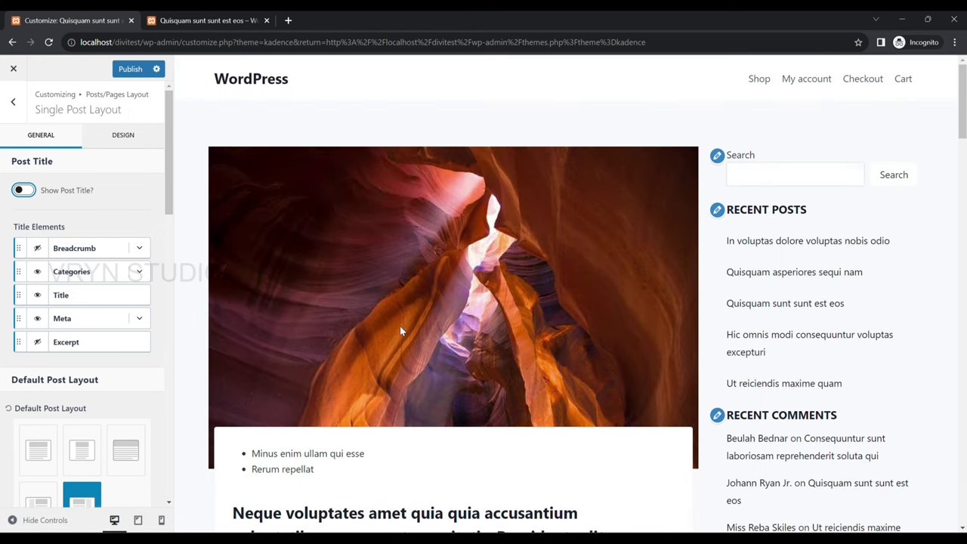
pyautogui.click(22, 191)
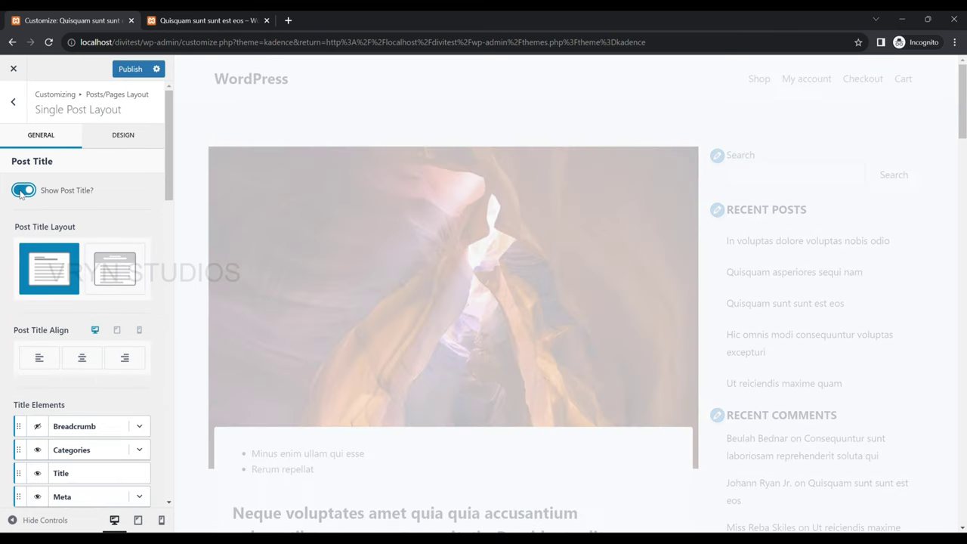
pyautogui.scroll(-2, 434, 272)
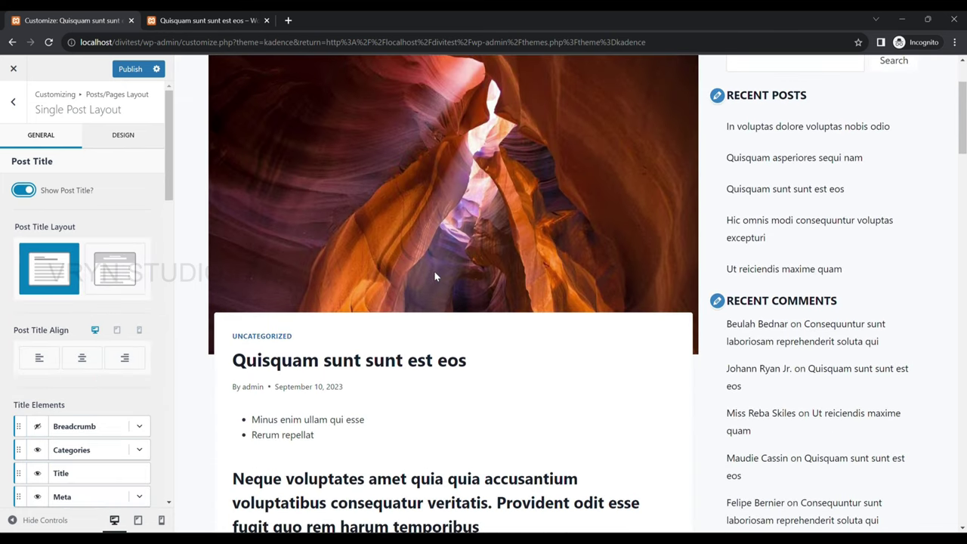
pyautogui.moveTo(15, 227); pyautogui.dragTo(91, 231)
pyautogui.click(90, 231)
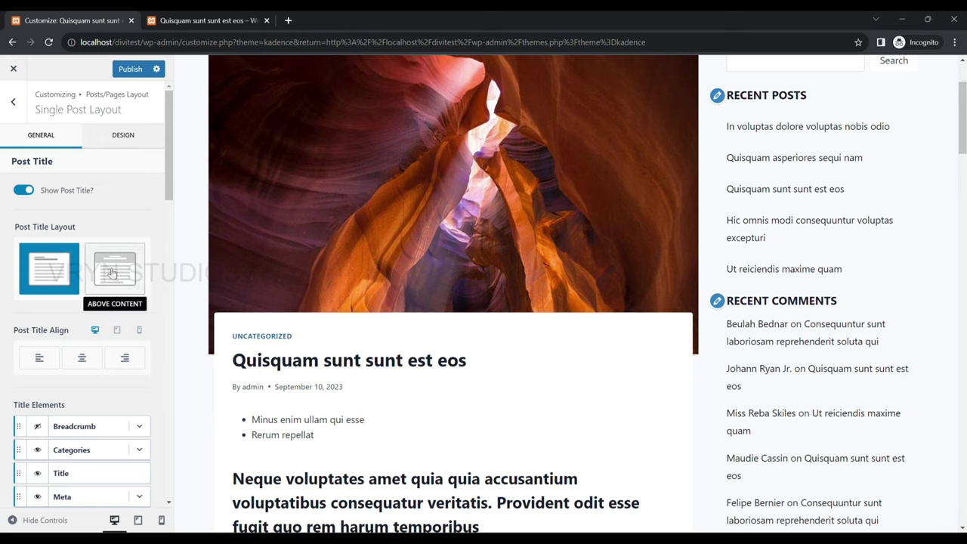
pyautogui.click(111, 274)
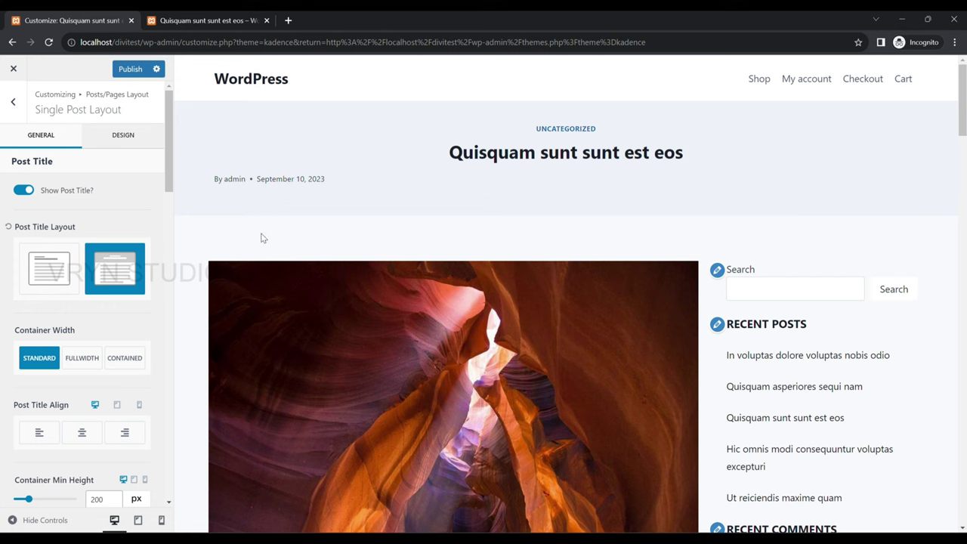
pyautogui.click(65, 270)
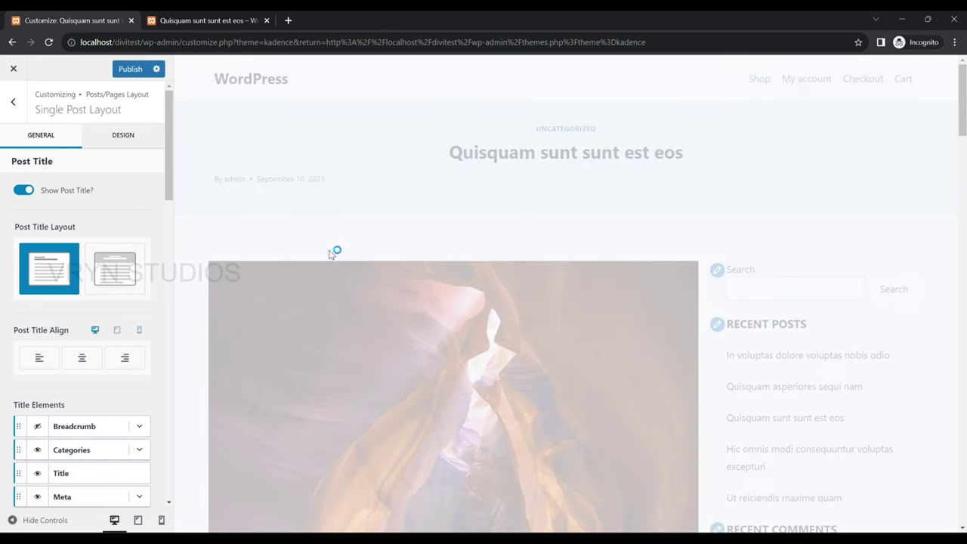
pyautogui.scroll(-3, 331, 253)
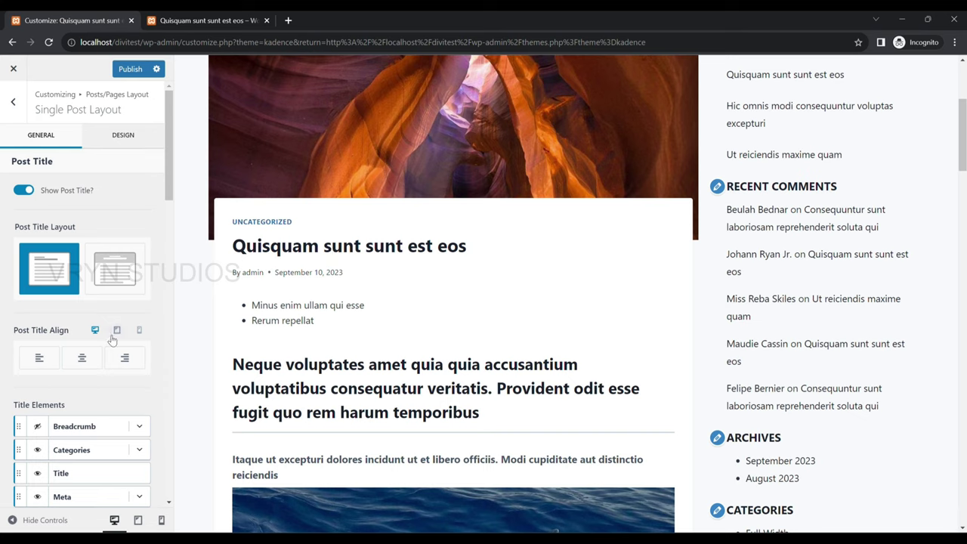
# Try center, right and left Post Title Align on desktop, settling on left
pyautogui.click(81, 361)
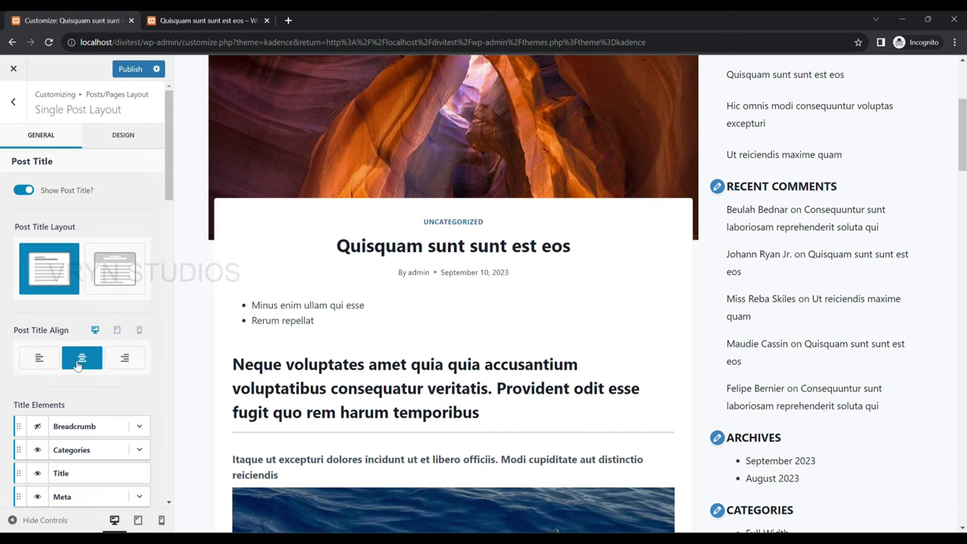
pyautogui.click(123, 361)
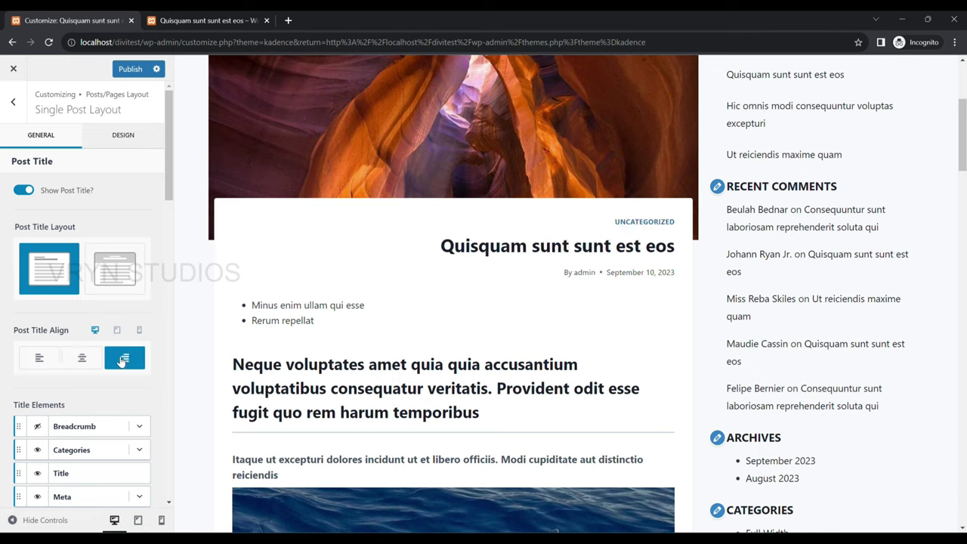
pyautogui.click(41, 361)
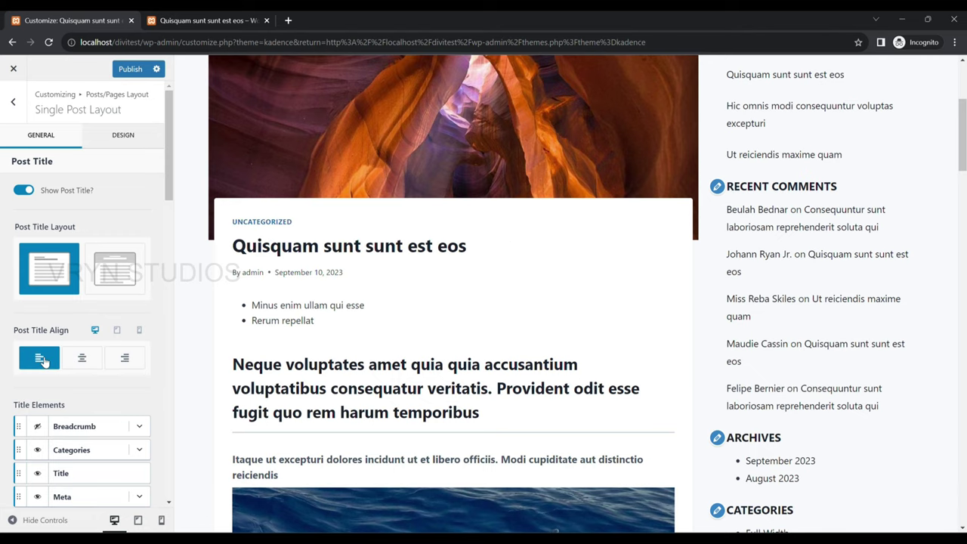
# Center the post title, category and meta on mobile, comparing against the desktop preview
pyautogui.click(140, 331)
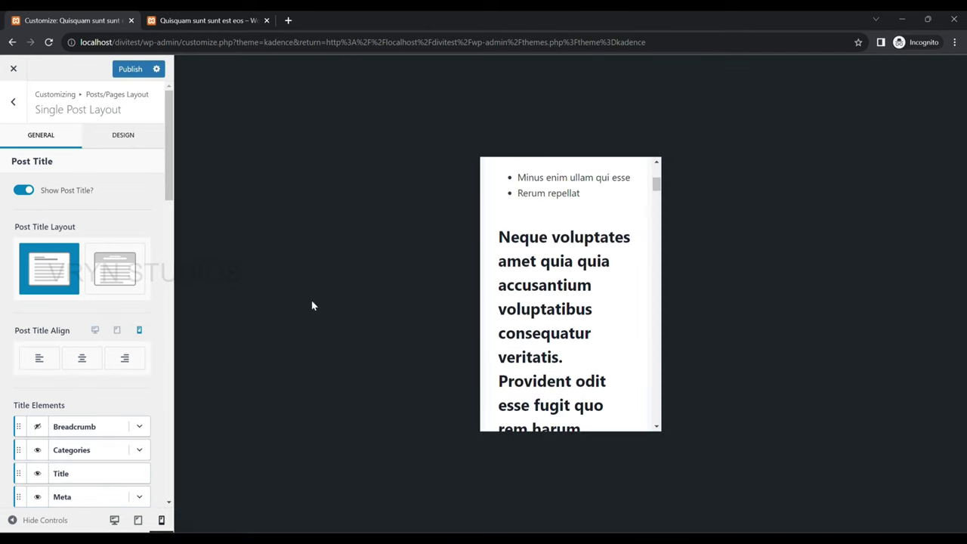
pyautogui.scroll(3, 603, 269)
pyautogui.scroll(2, 602, 269)
pyautogui.click(84, 358)
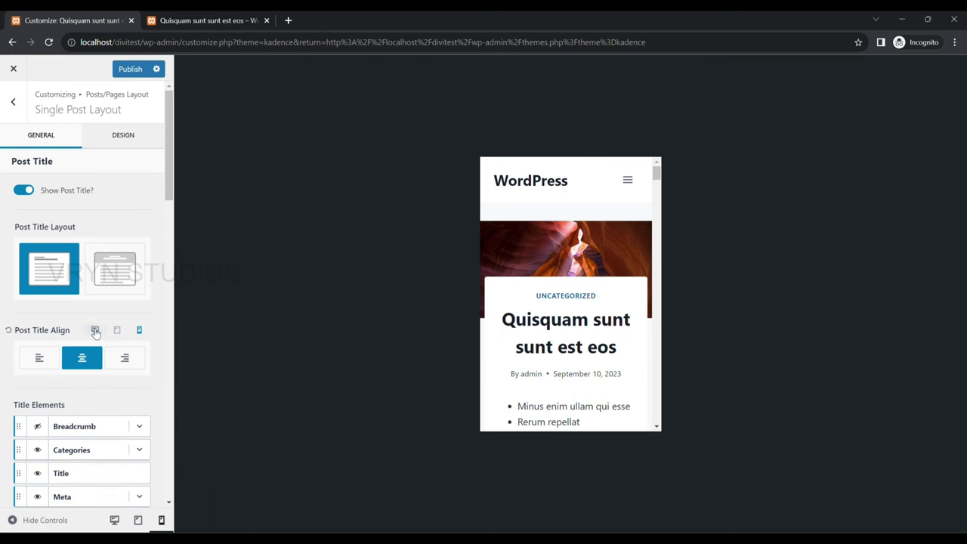
pyautogui.click(95, 330)
pyautogui.scroll(-3, 365, 291)
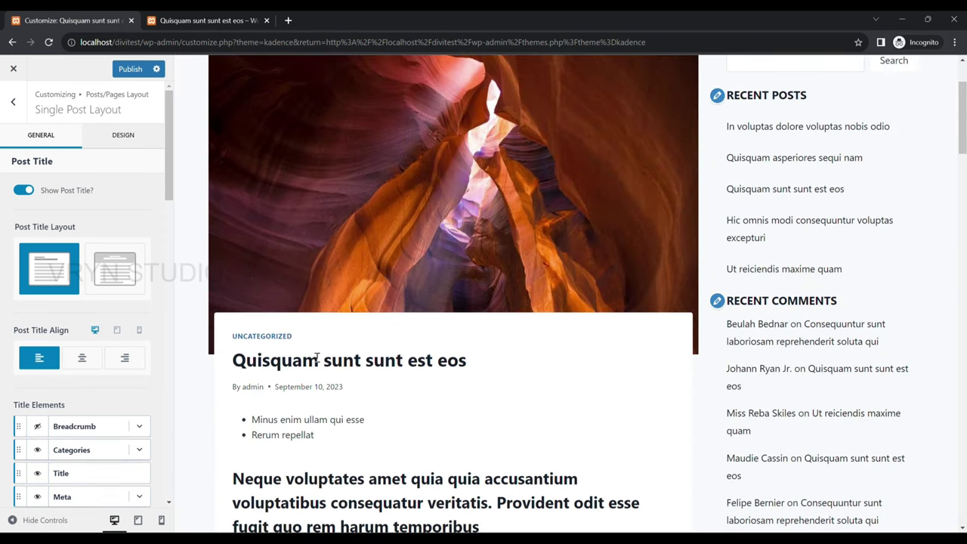
pyautogui.click(140, 331)
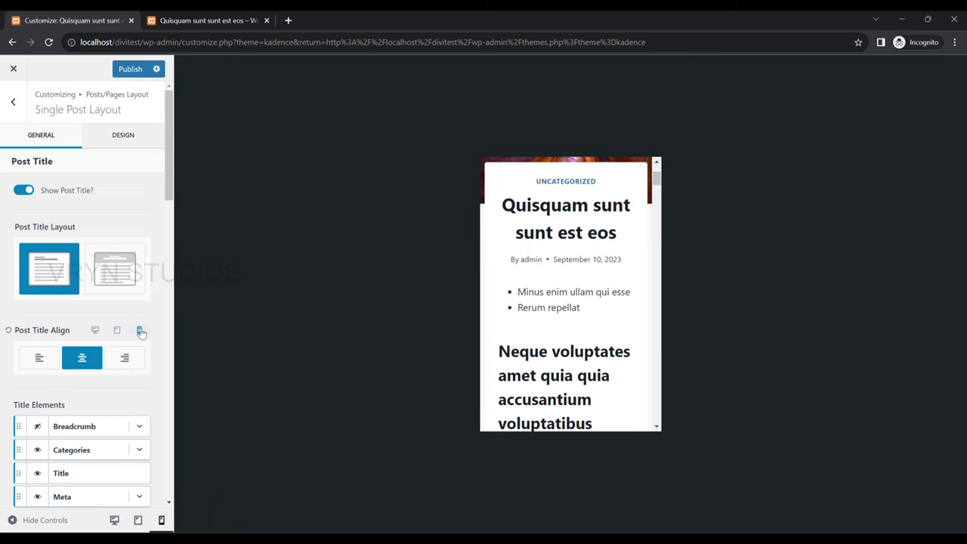
pyautogui.click(95, 331)
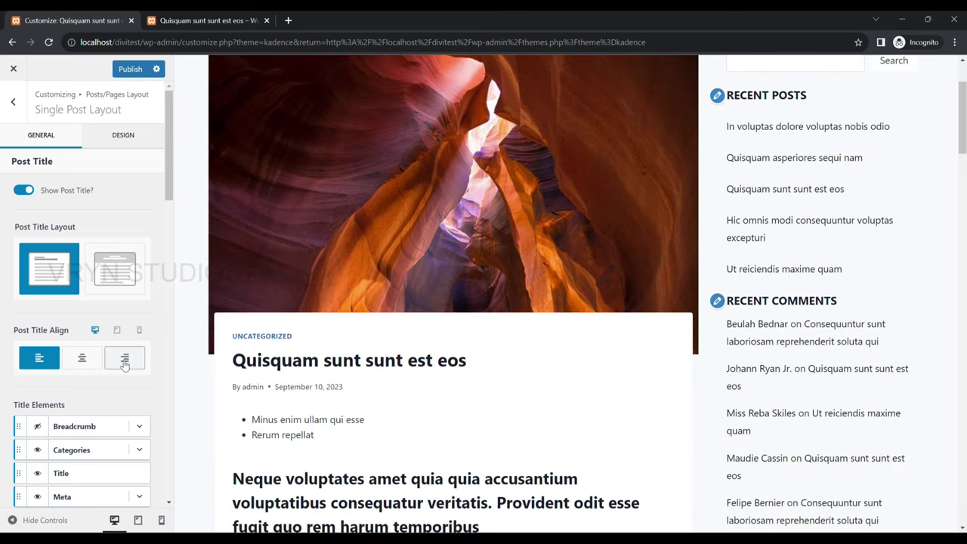
pyautogui.scroll(-1, 126, 363)
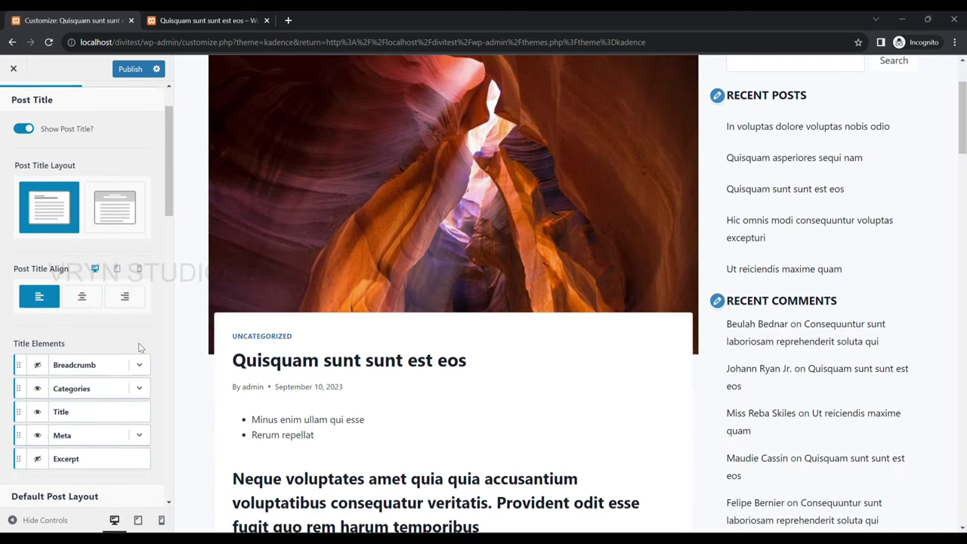
pyautogui.scroll(-1, 139, 344)
pyautogui.scroll(-2, 145, 331)
pyautogui.scroll(-1, 471, 341)
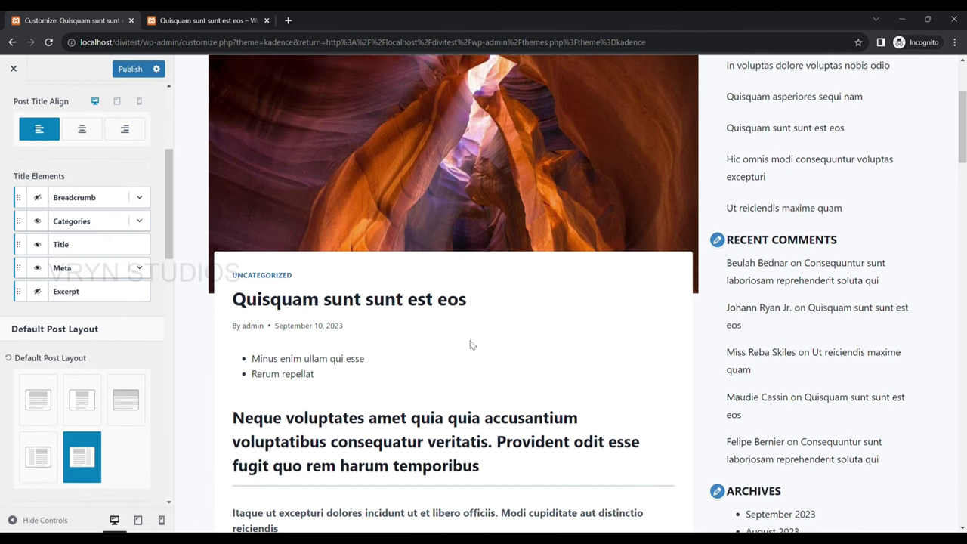
pyautogui.scroll(-1, 466, 337)
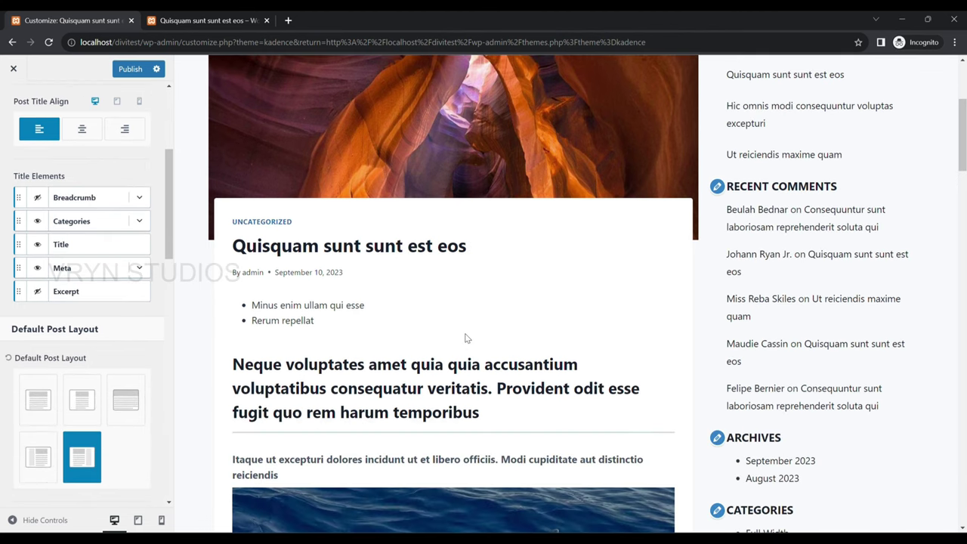
pyautogui.click(139, 198)
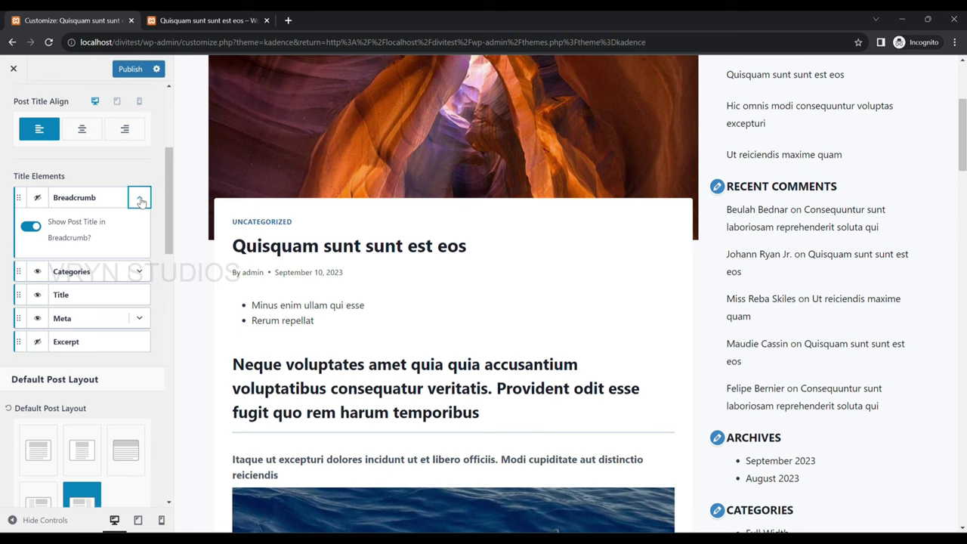
pyautogui.click(139, 199)
pyautogui.scroll(3, 378, 267)
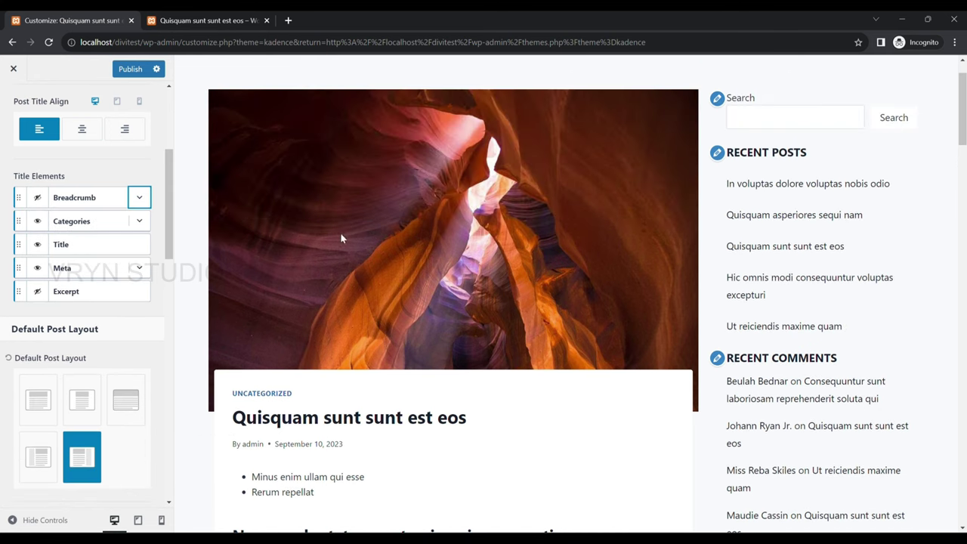
pyautogui.click(41, 201)
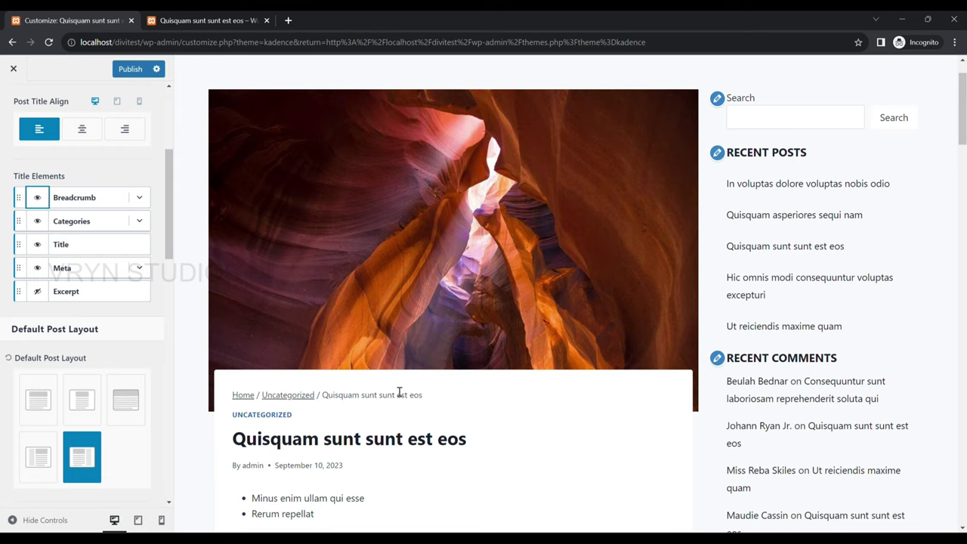
pyautogui.click(40, 199)
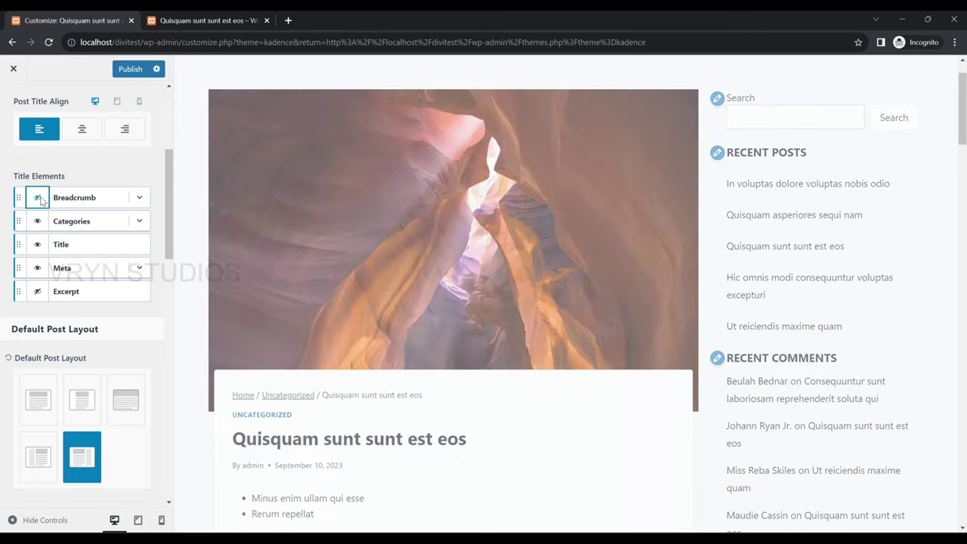
pyautogui.scroll(-1, 300, 300)
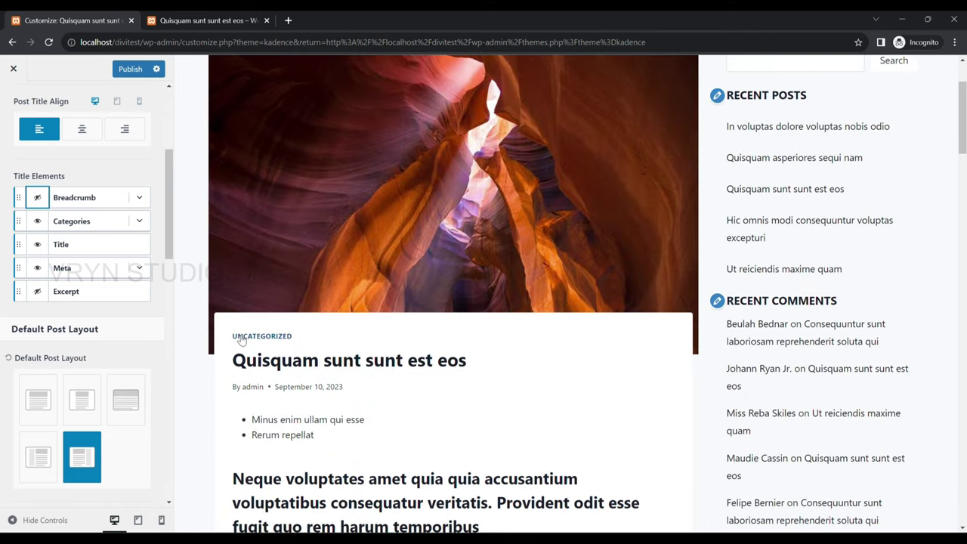
pyautogui.click(38, 221)
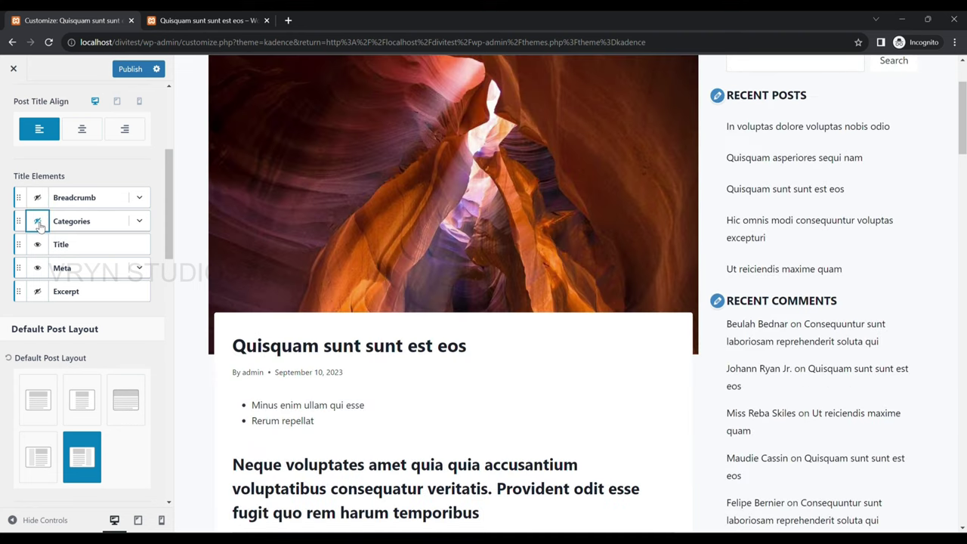
pyautogui.click(38, 221)
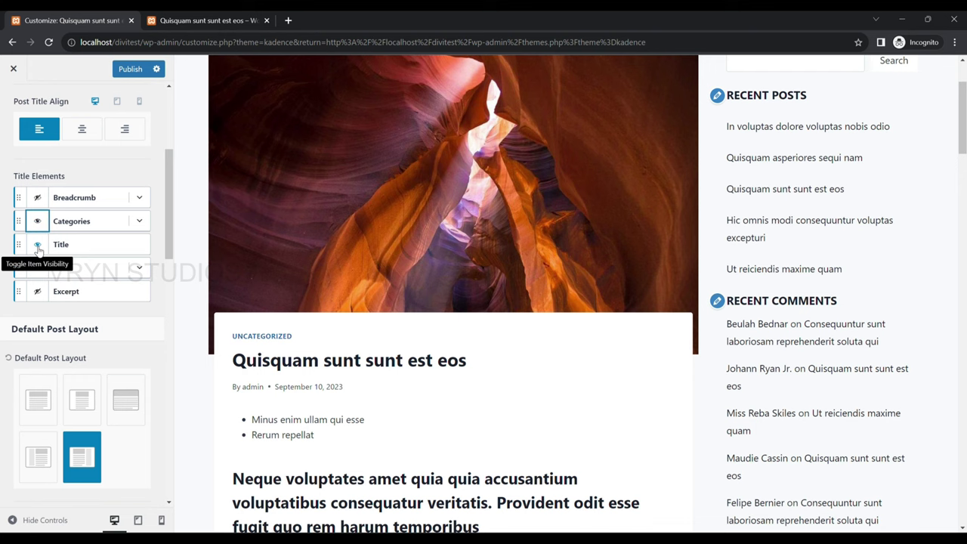
pyautogui.click(38, 246)
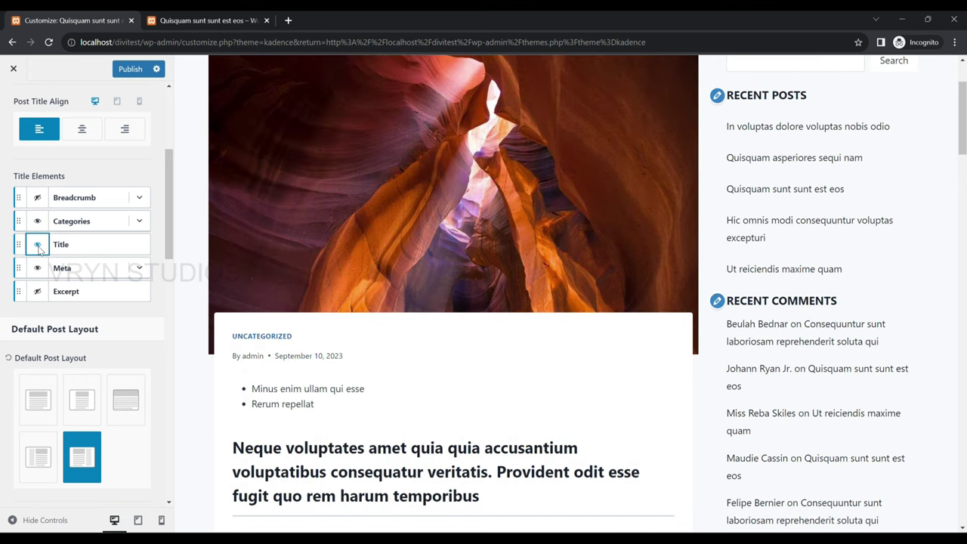
pyautogui.click(38, 246)
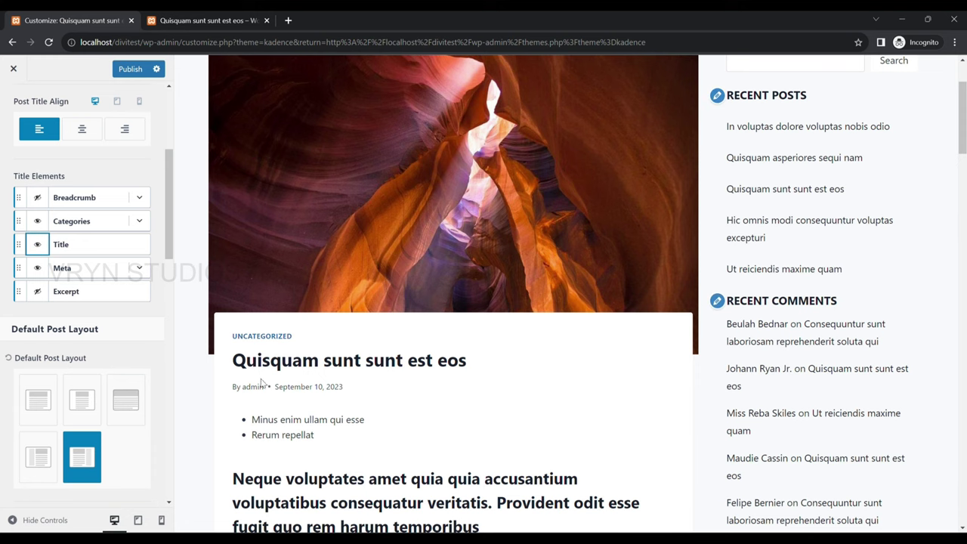
pyautogui.click(38, 269)
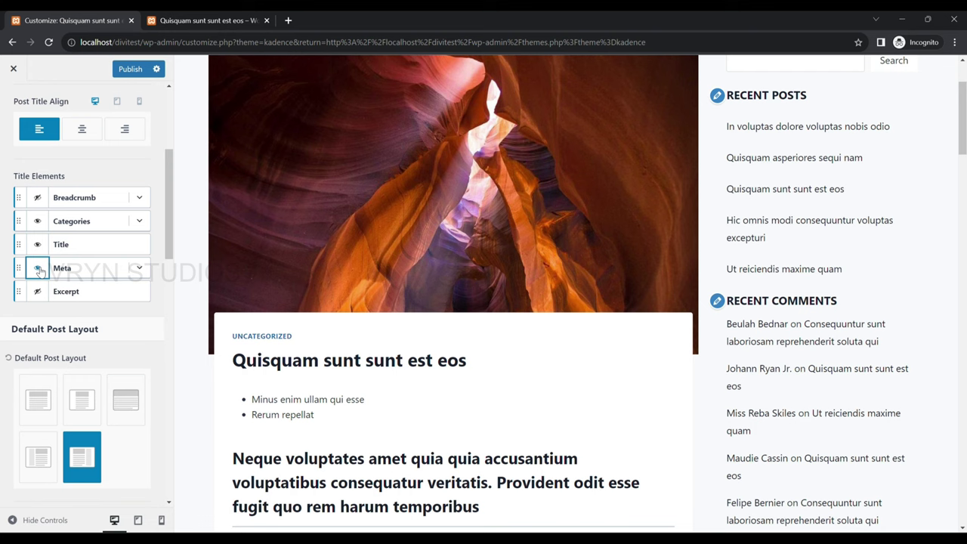
pyautogui.click(38, 269)
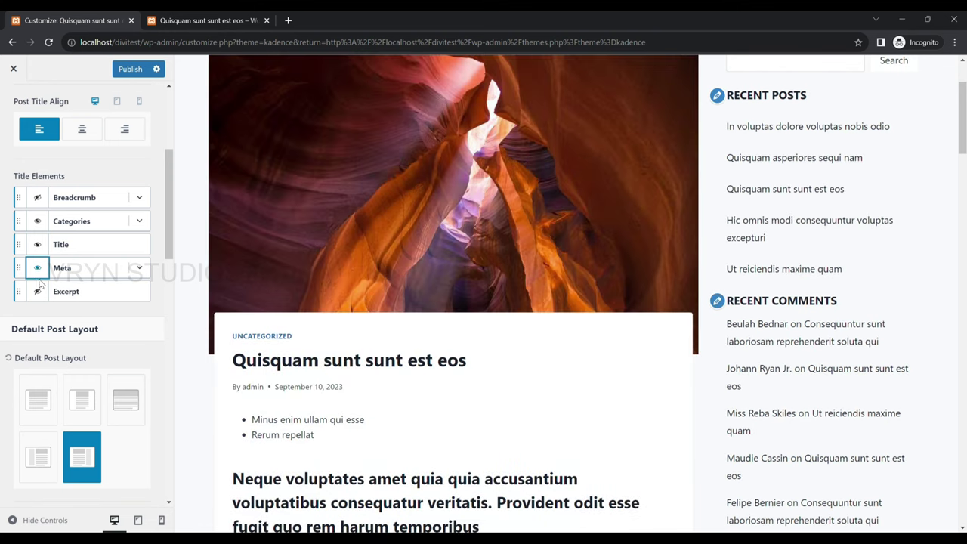
pyautogui.click(36, 294)
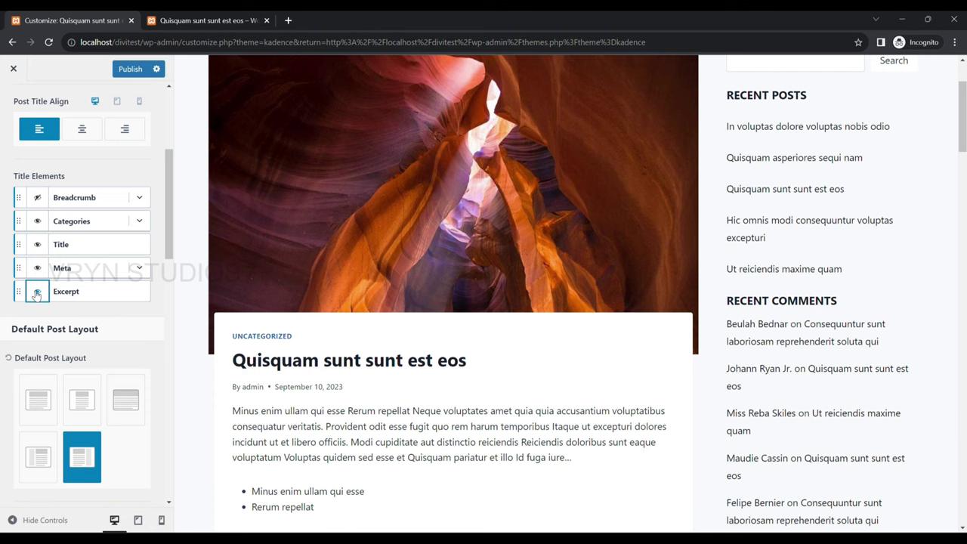
pyautogui.moveTo(233, 410)
pyautogui.mouseDown()
pyautogui.moveTo(345, 442)
pyautogui.moveTo(411, 478)
pyautogui.mouseUp()
pyautogui.click(408, 452)
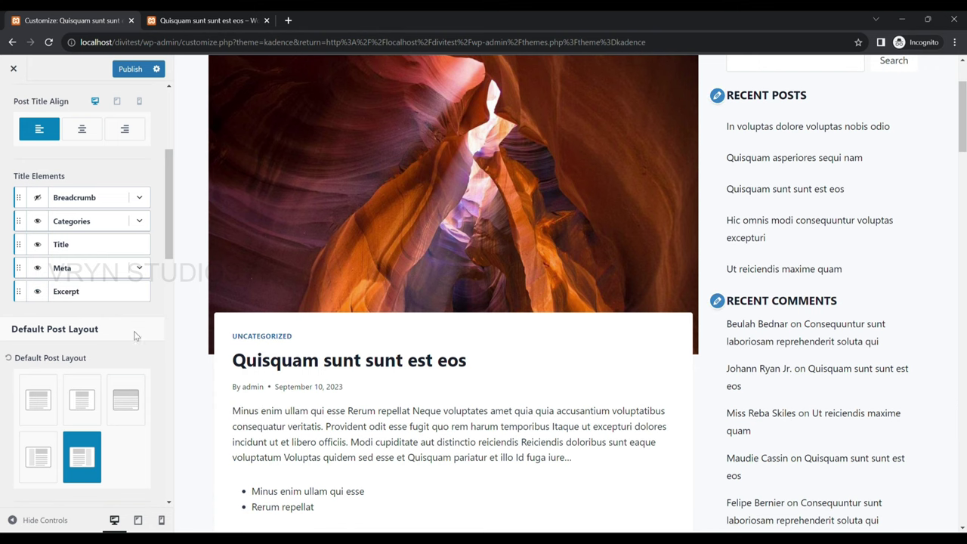
pyautogui.click(37, 292)
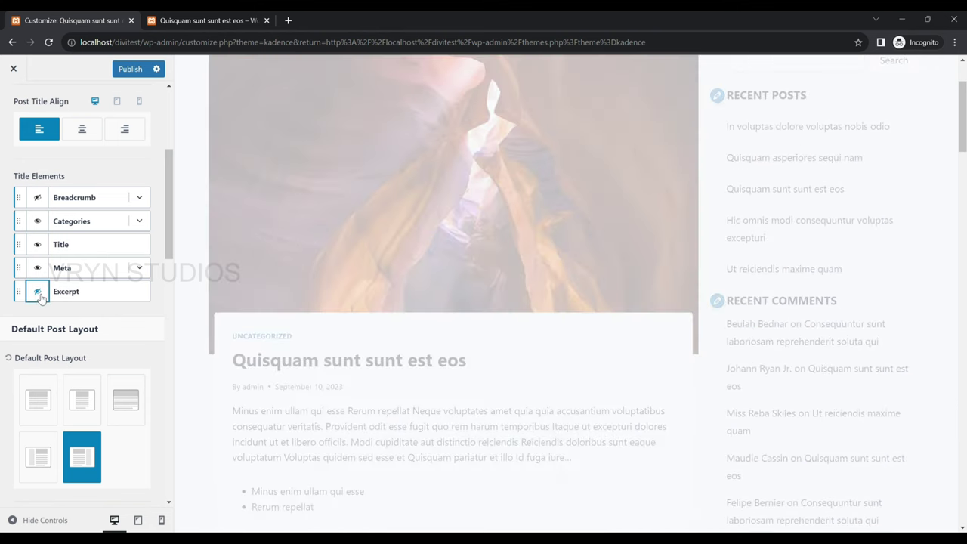
pyautogui.scroll(-5, 390, 298)
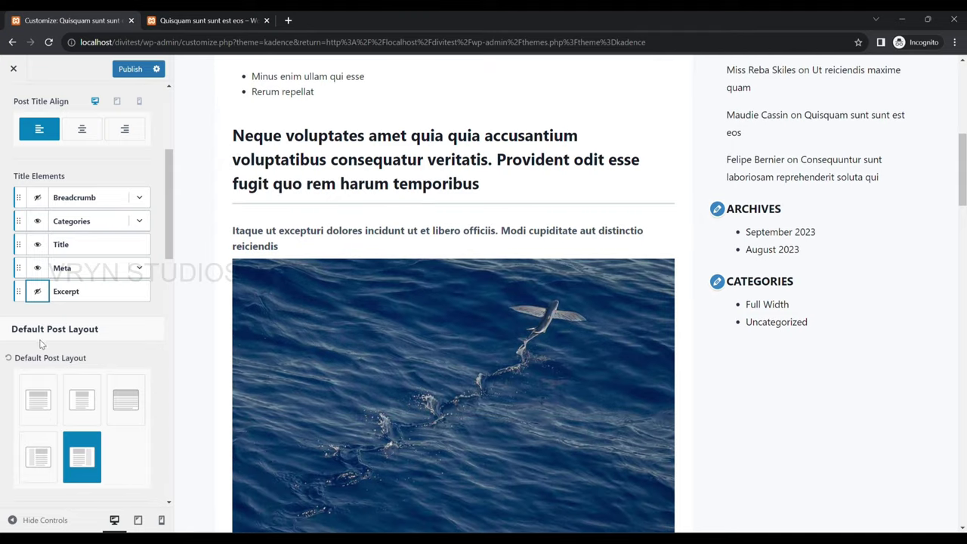
pyautogui.scroll(-2, 51, 331)
pyautogui.scroll(-1, 50, 331)
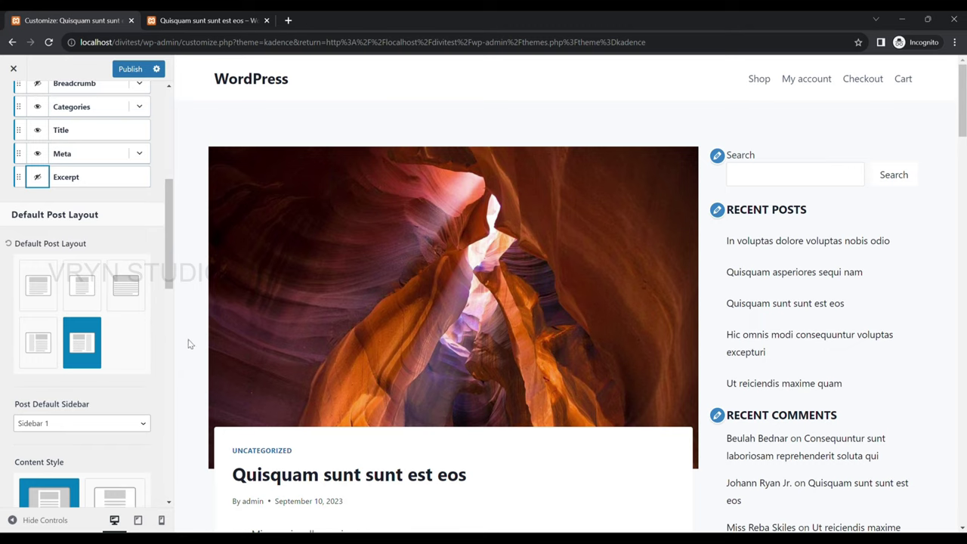
# Try the normal no-sidebar Default Post Layout and check it in the preview
pyautogui.click(30, 285)
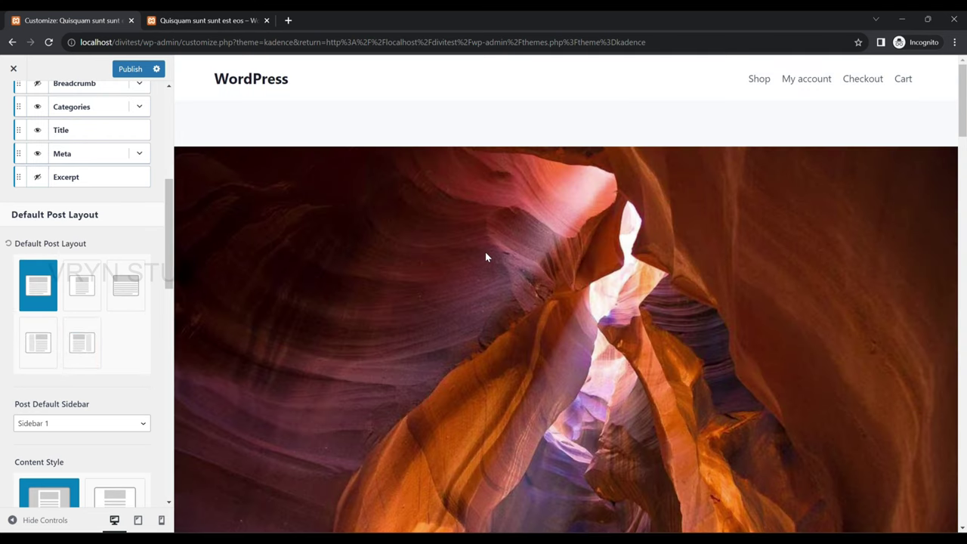
pyautogui.scroll(-2, 485, 252)
pyautogui.scroll(-5, 501, 237)
pyautogui.scroll(-5, 501, 237)
pyautogui.scroll(-5, 501, 241)
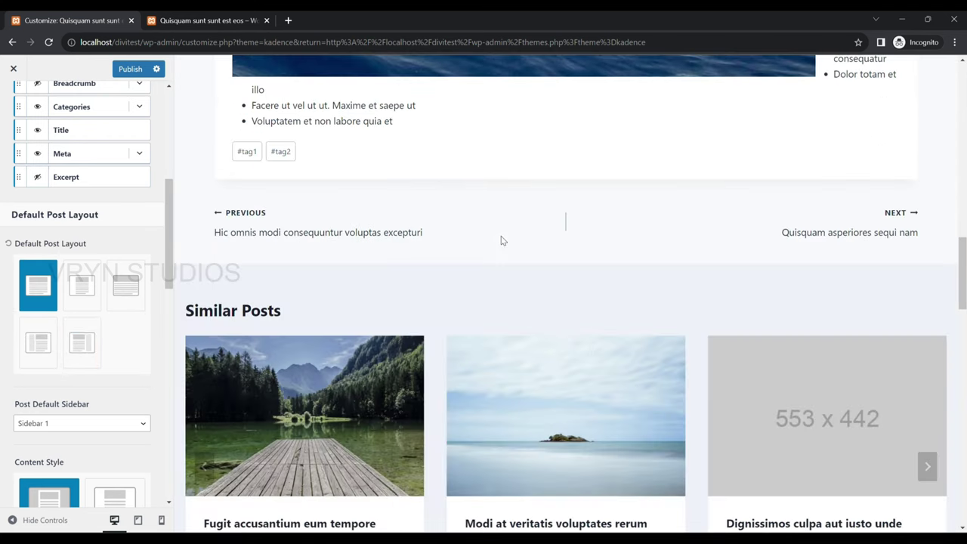
pyautogui.scroll(4, 501, 240)
pyautogui.scroll(4, 501, 240)
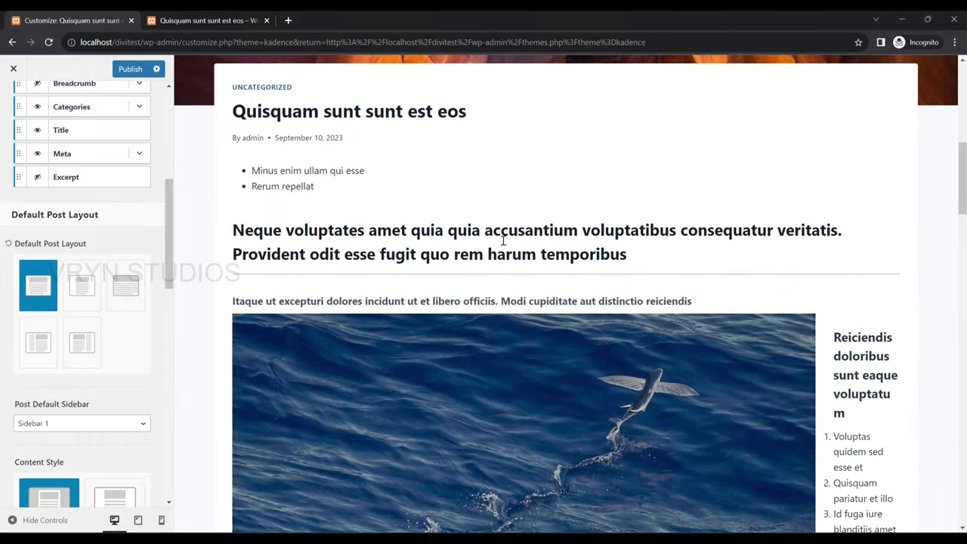
pyautogui.scroll(-7, 501, 236)
pyautogui.scroll(-1, 501, 237)
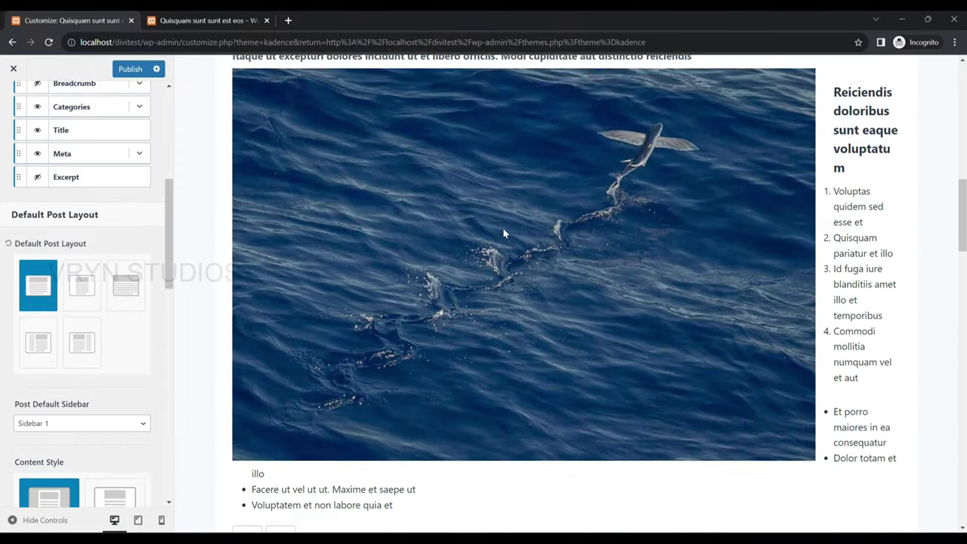
pyautogui.scroll(5, 504, 234)
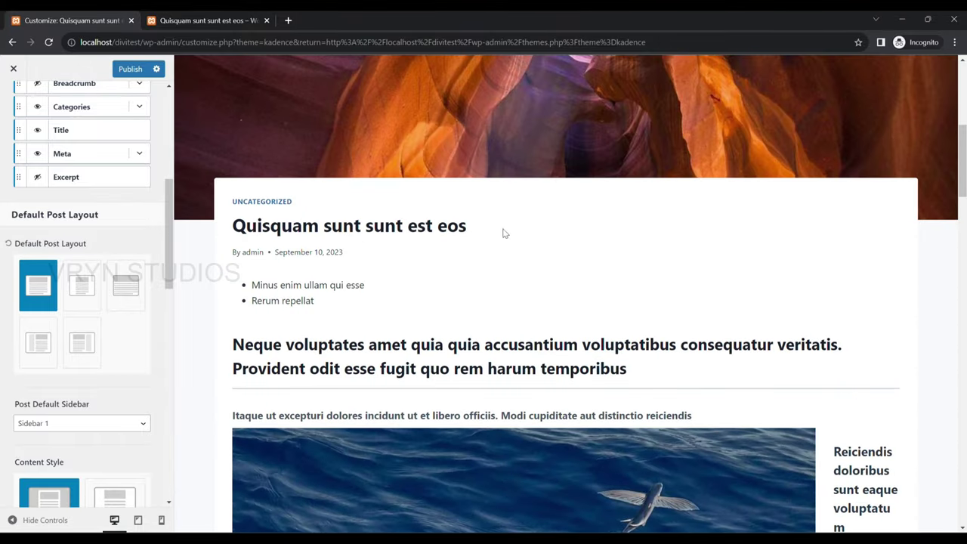
# Try the narrow centred and full-width post layouts, checking each in the preview
pyautogui.click(82, 285)
pyautogui.scroll(2, 478, 243)
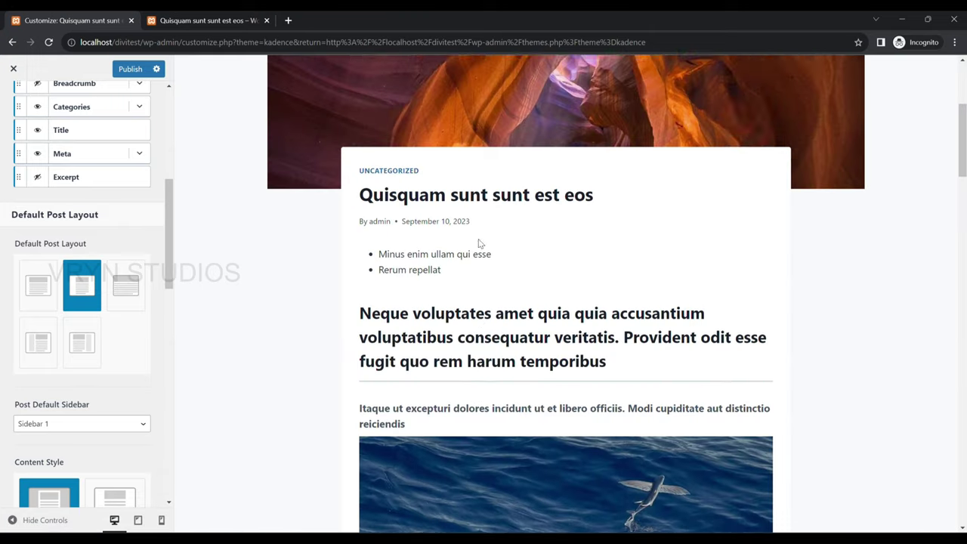
pyautogui.scroll(3, 478, 243)
pyautogui.scroll(1, 479, 243)
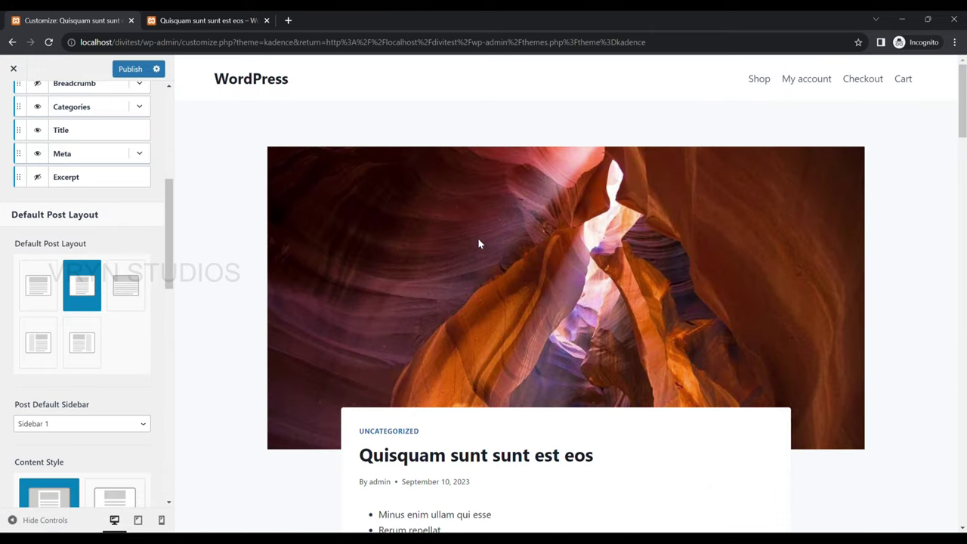
pyautogui.scroll(-3, 478, 244)
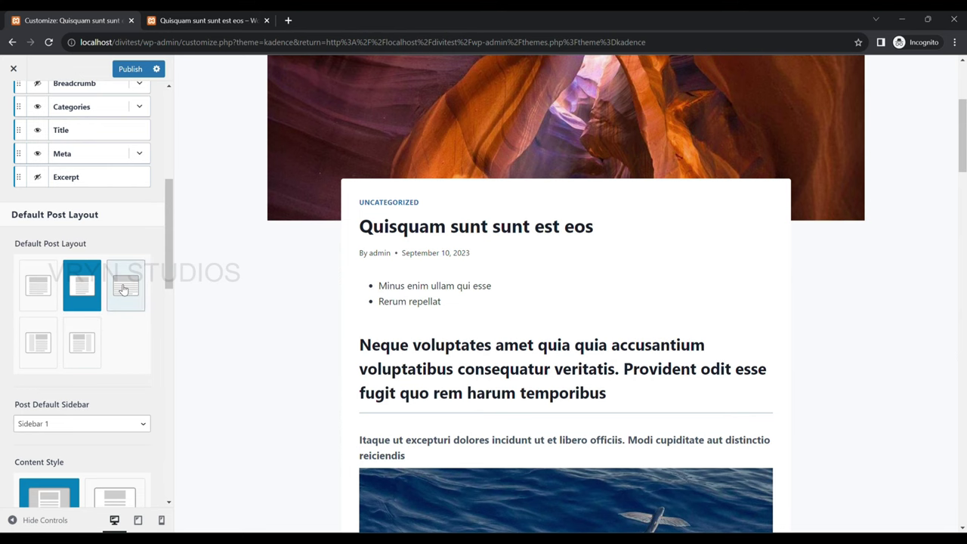
pyautogui.click(124, 290)
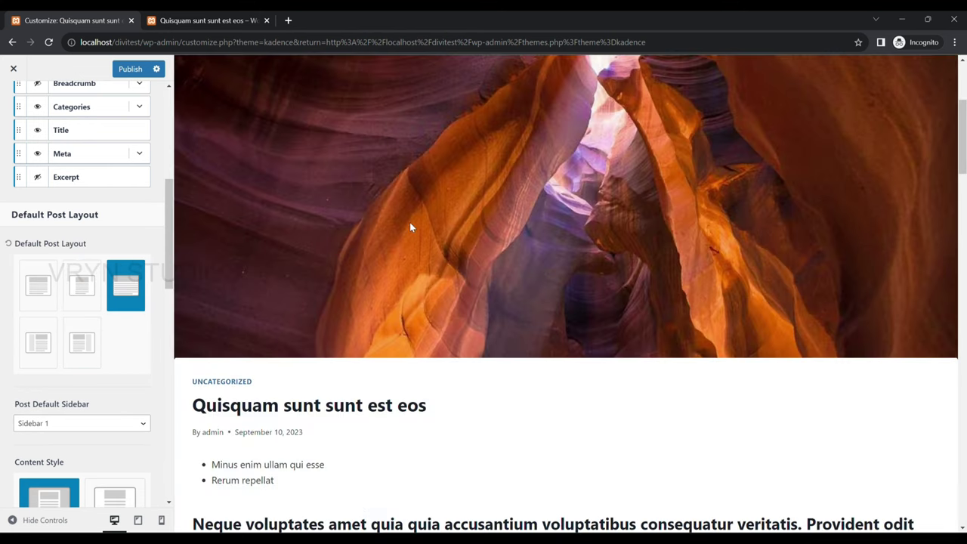
pyautogui.scroll(-6, 409, 222)
pyautogui.scroll(-6, 410, 222)
pyautogui.scroll(10, 412, 221)
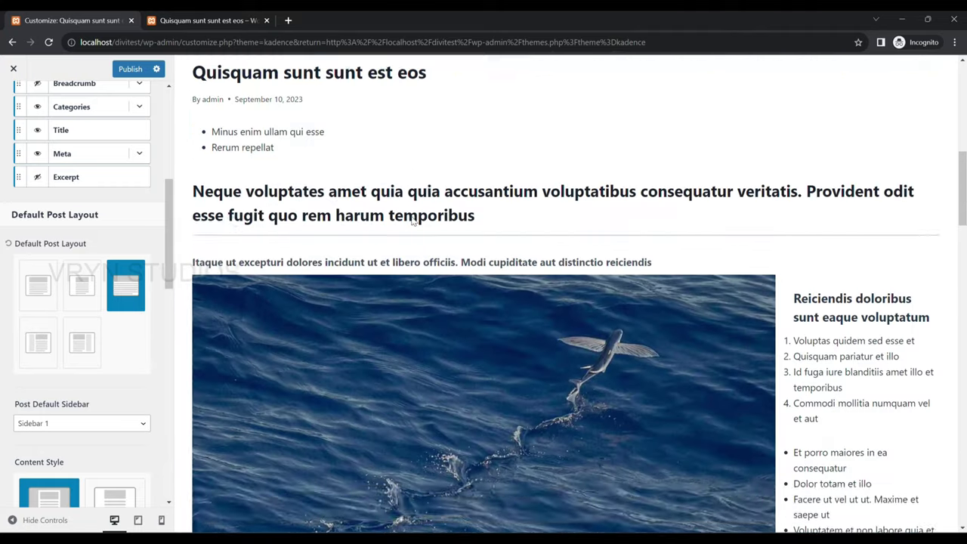
pyautogui.scroll(5, 412, 219)
# Try the fourth, left-sidebar layout, then settle on the fifth with a right sidebar
pyautogui.click(37, 337)
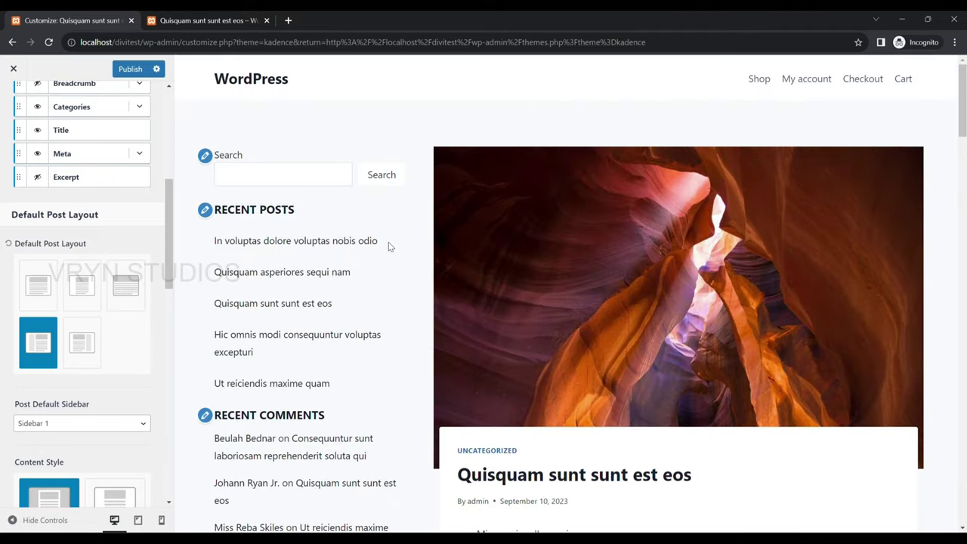
pyautogui.scroll(-6, 390, 246)
pyautogui.scroll(6, 390, 246)
pyautogui.click(84, 342)
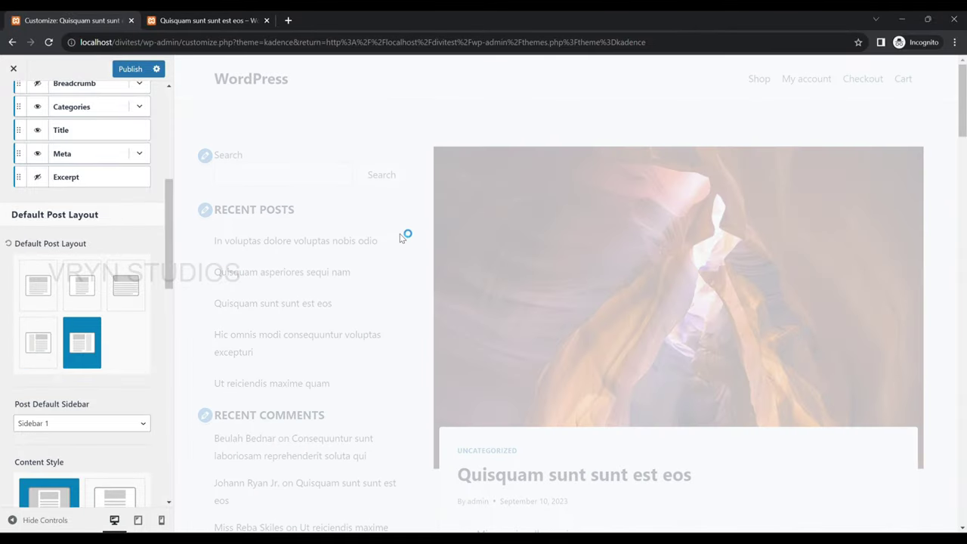
pyautogui.scroll(-3, 401, 238)
pyautogui.scroll(-3, 401, 238)
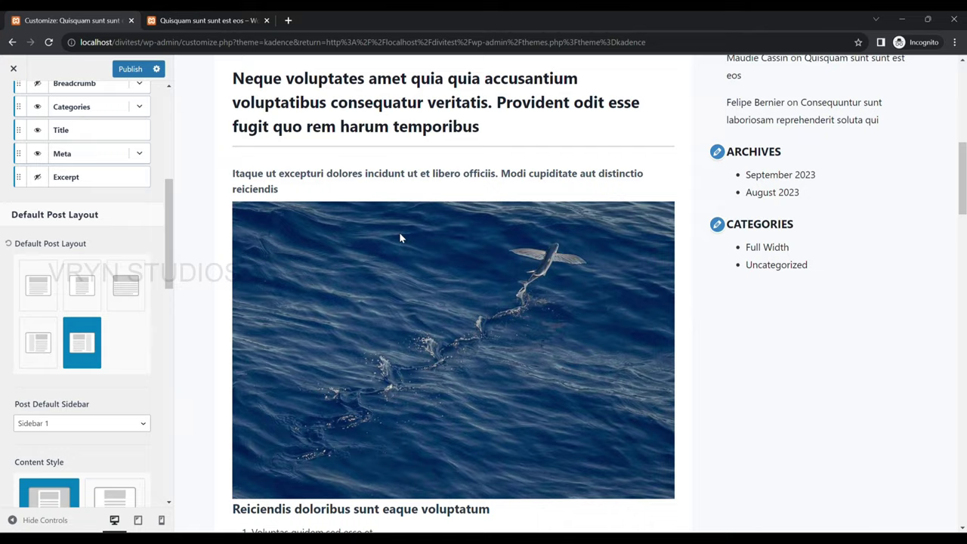
pyautogui.scroll(1, 400, 238)
pyautogui.scroll(5, 400, 238)
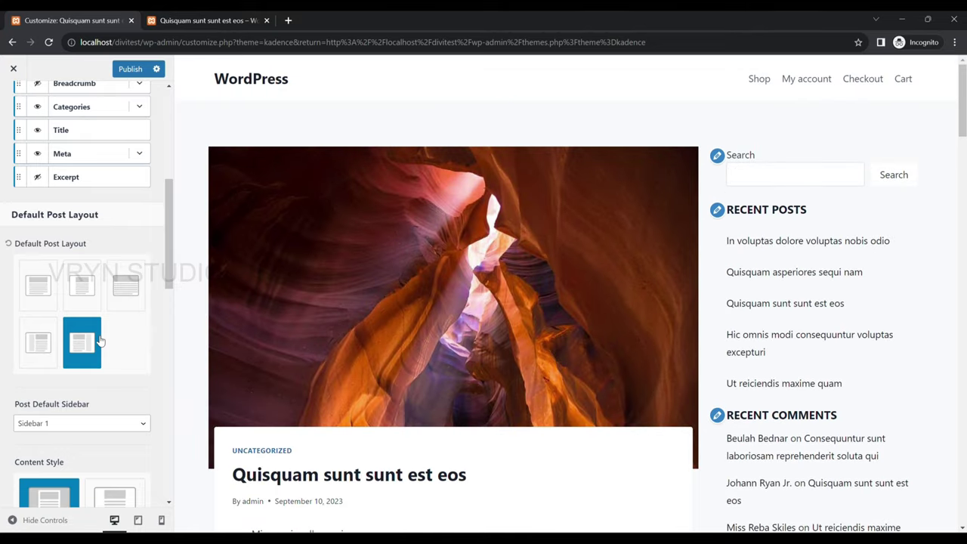
pyautogui.scroll(-2, 101, 340)
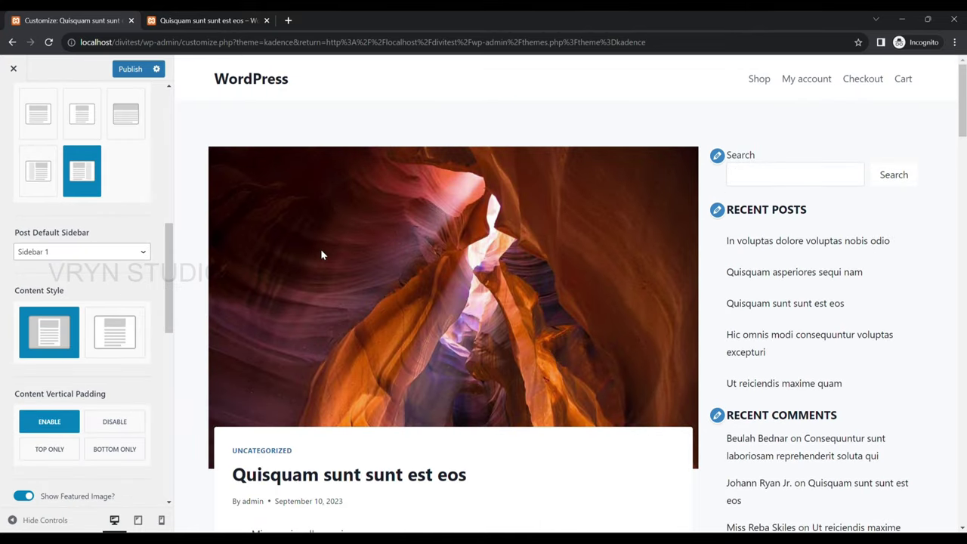
pyautogui.scroll(-3, 333, 246)
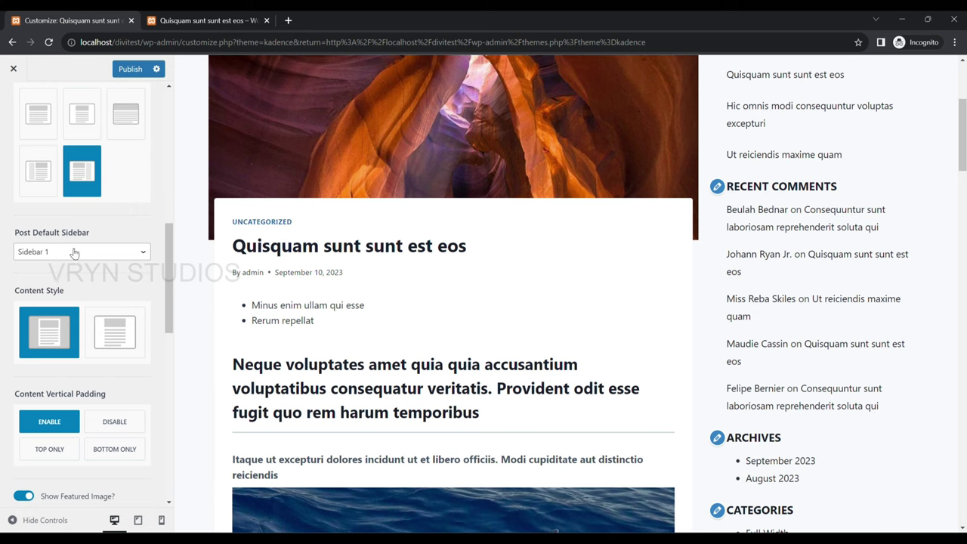
pyautogui.click(74, 252)
pyautogui.click(80, 256)
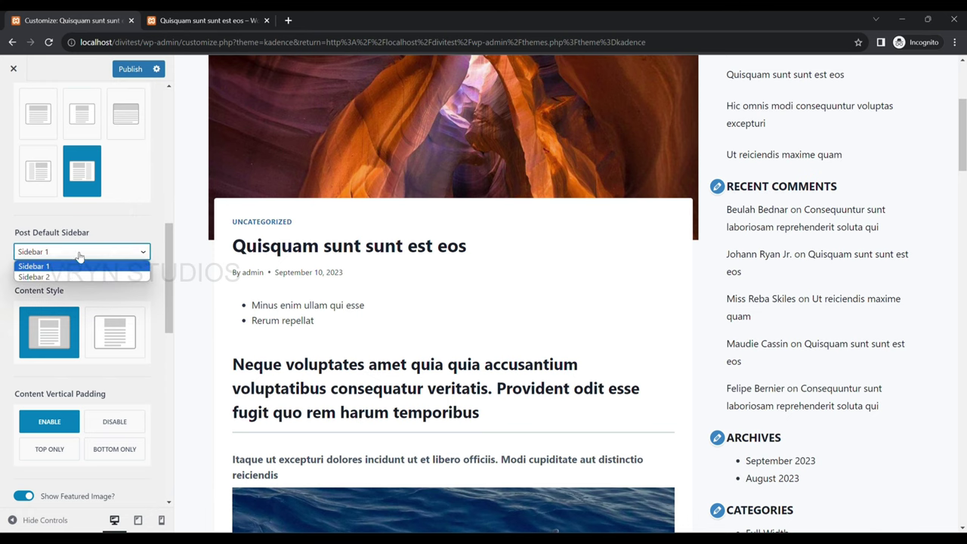
pyautogui.click(63, 276)
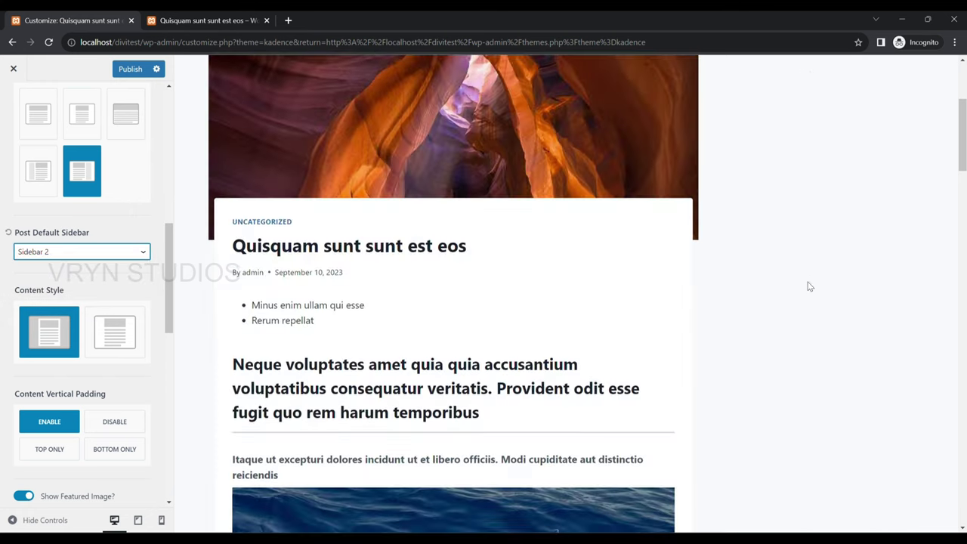
pyautogui.scroll(3, 813, 291)
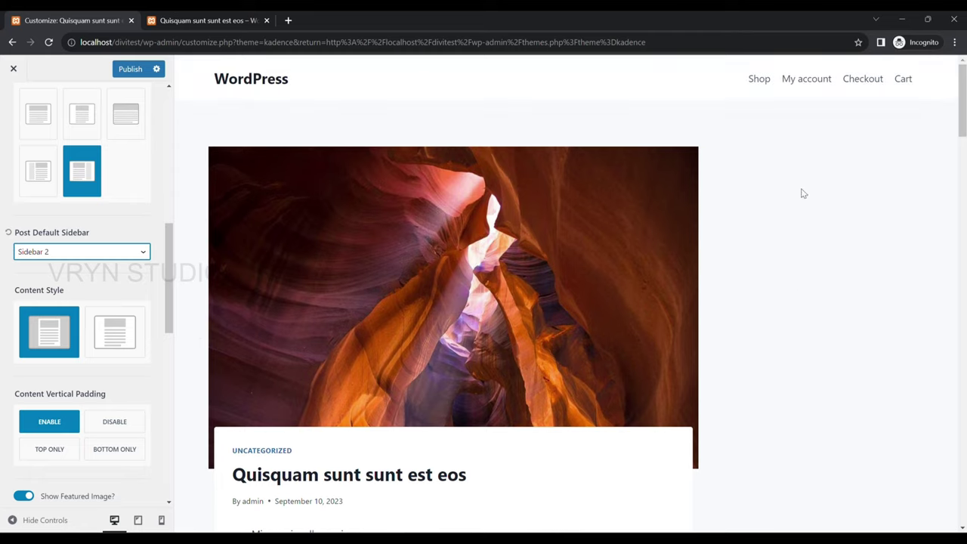
pyautogui.click(111, 256)
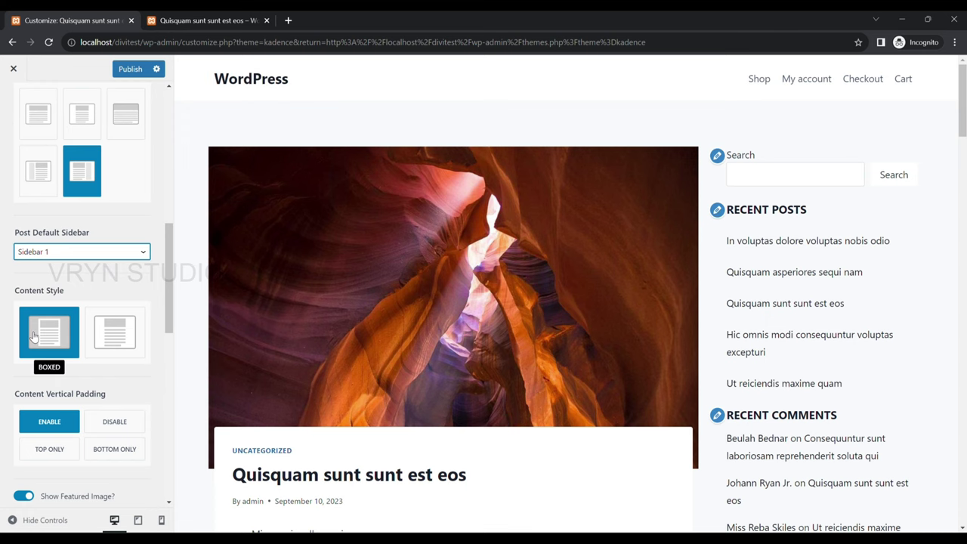
pyautogui.scroll(-4, 524, 279)
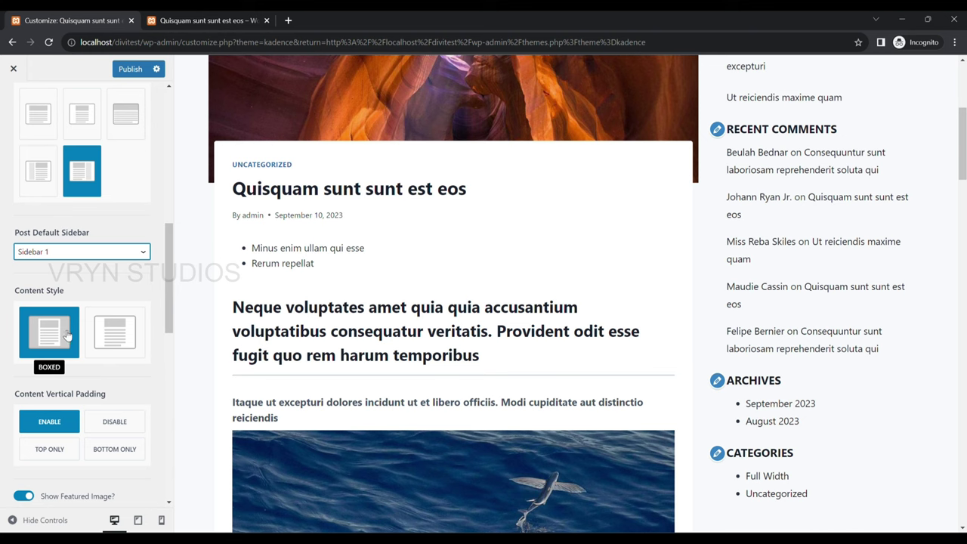
pyautogui.click(115, 337)
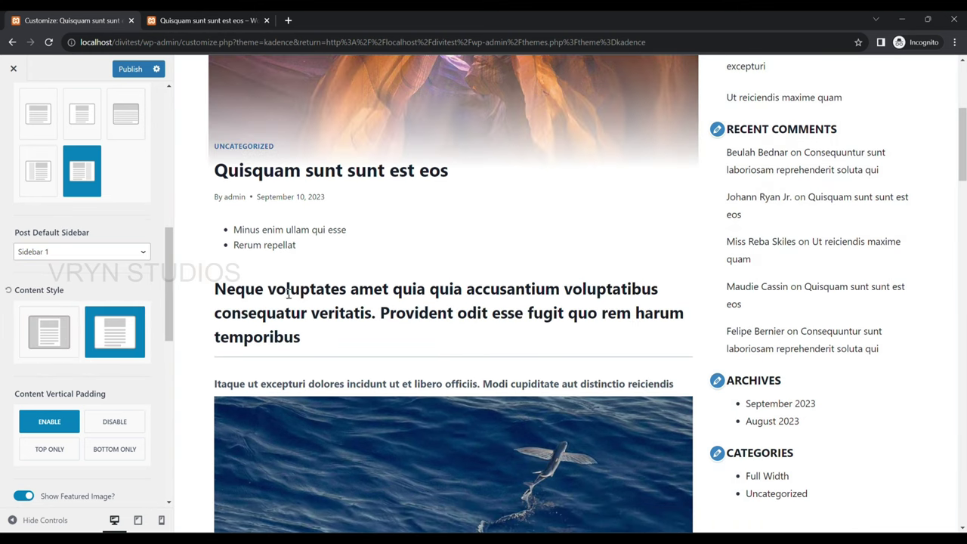
pyautogui.scroll(3, 432, 279)
pyautogui.scroll(-1, 484, 318)
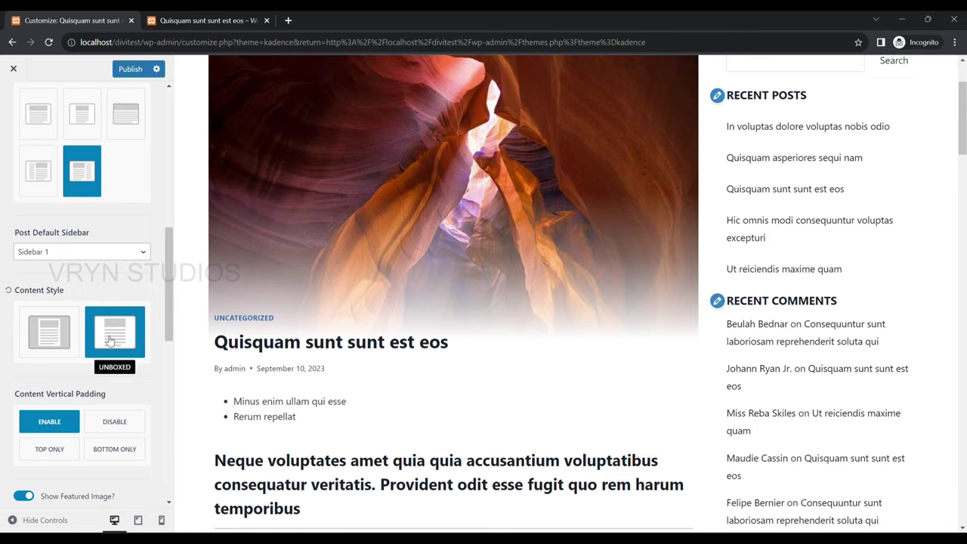
pyautogui.click(8, 291)
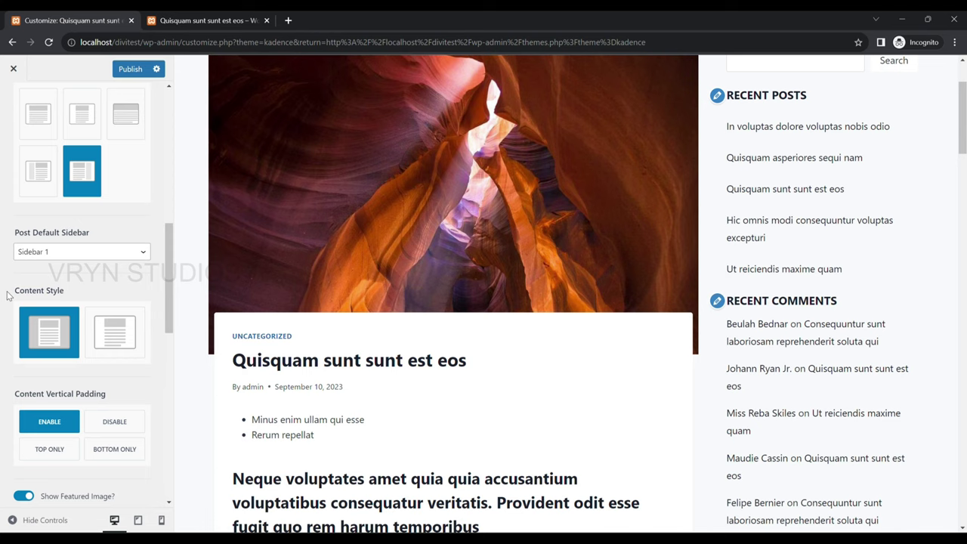
pyautogui.scroll(-3, 117, 310)
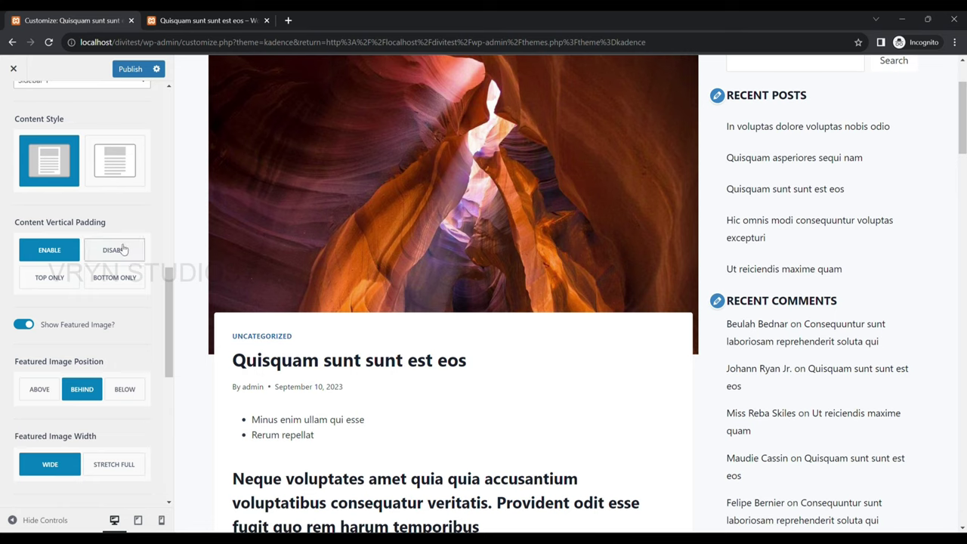
pyautogui.click(42, 281)
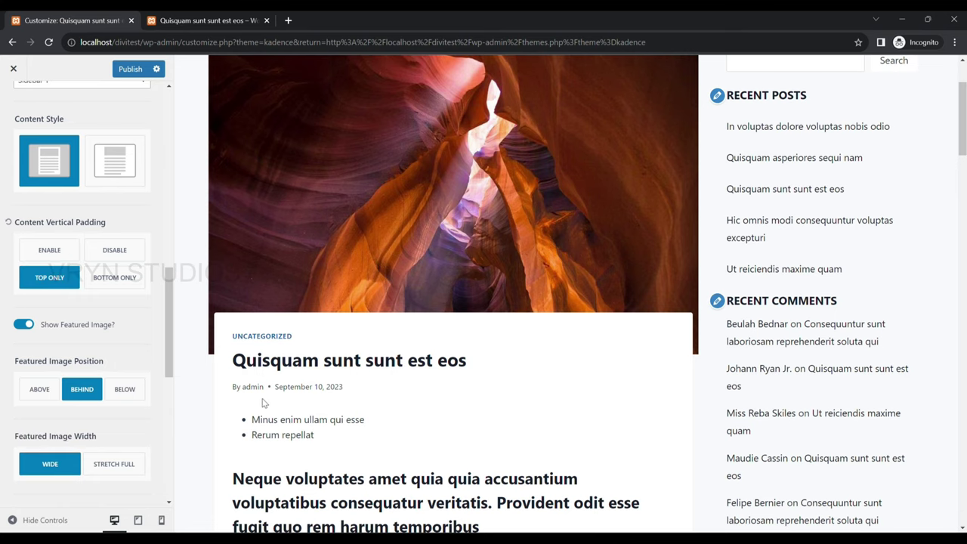
pyautogui.scroll(2, 339, 336)
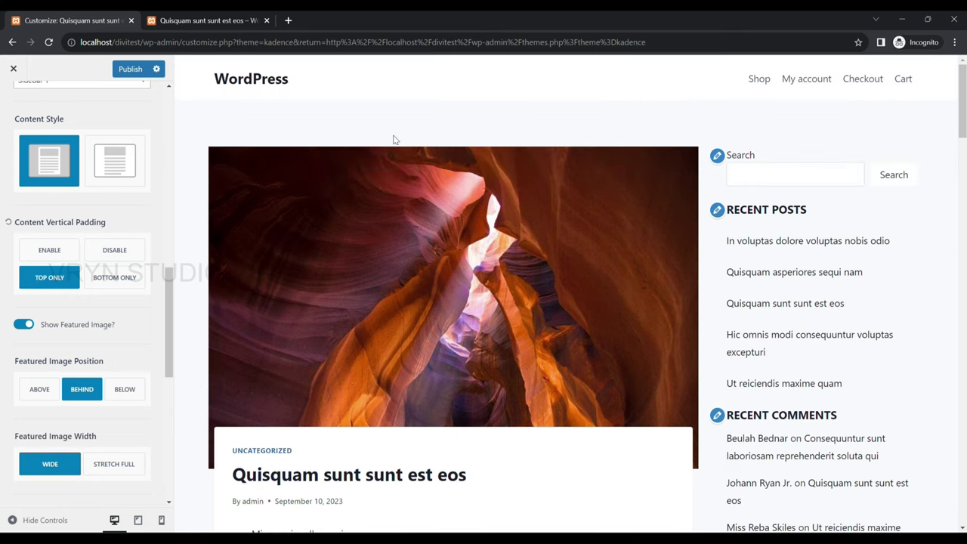
pyautogui.click(51, 251)
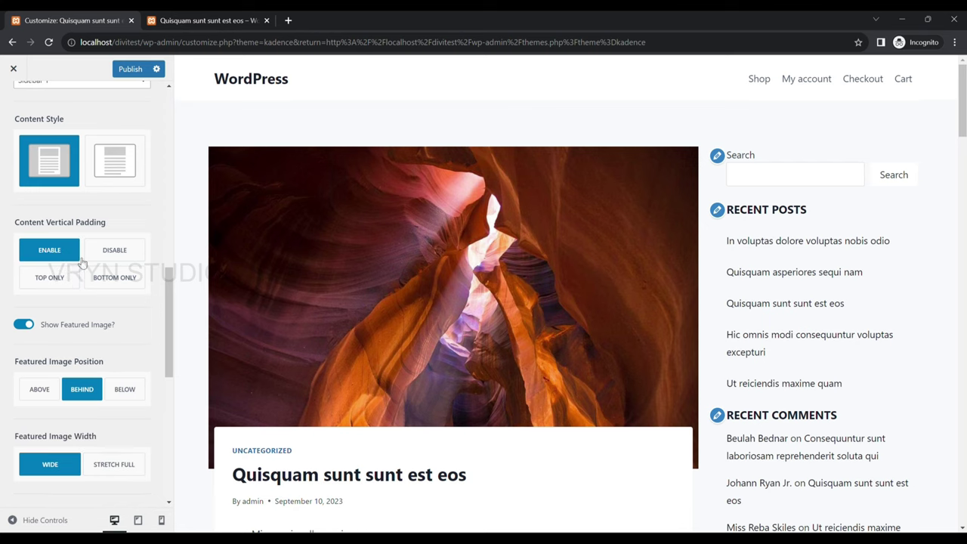
pyautogui.click(109, 285)
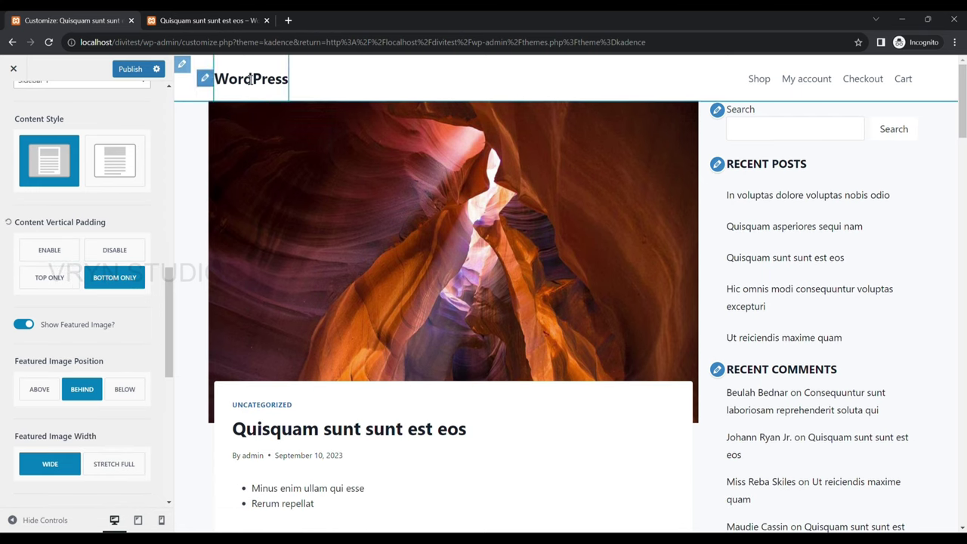
pyautogui.click(54, 281)
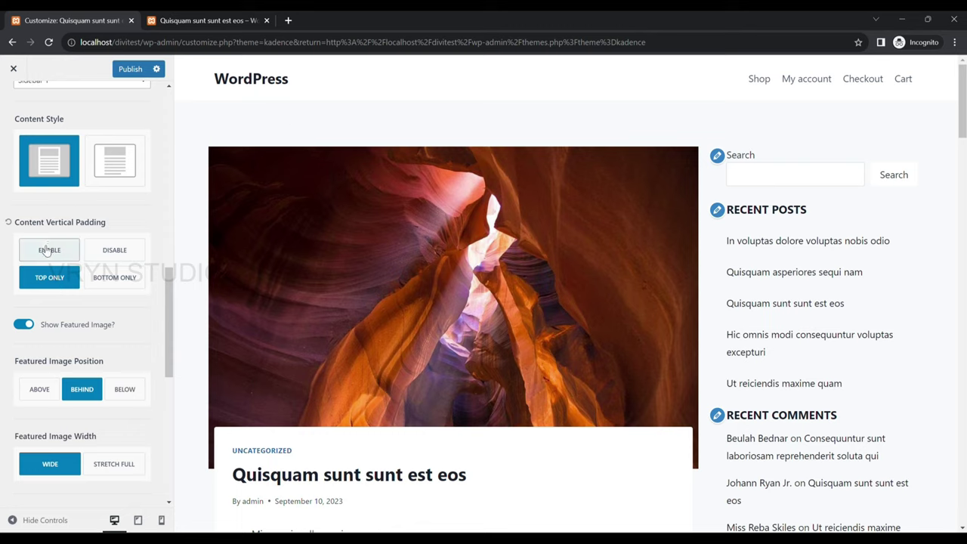
pyautogui.click(49, 250)
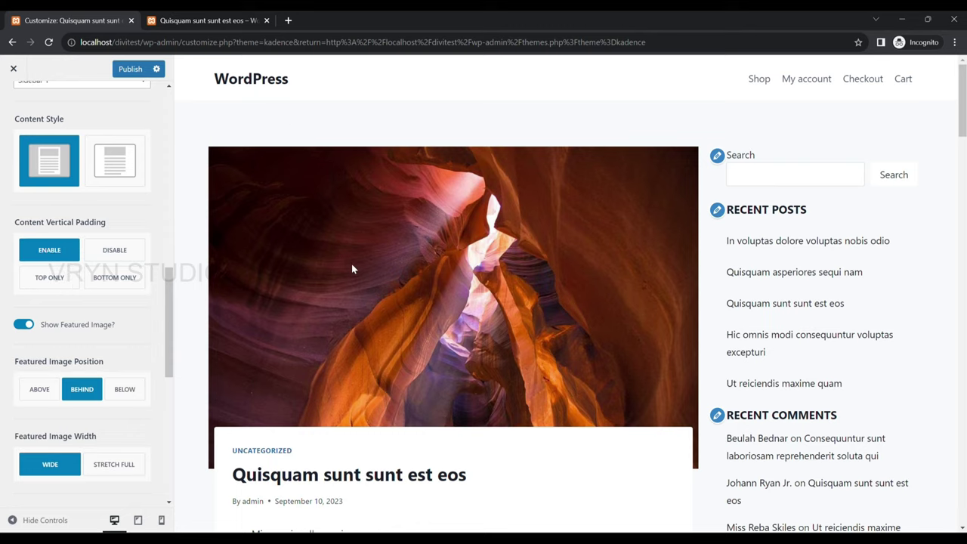
pyautogui.scroll(-1, 381, 276)
# Turn the post's featured image off and back on, checking the preview
pyautogui.click(59, 326)
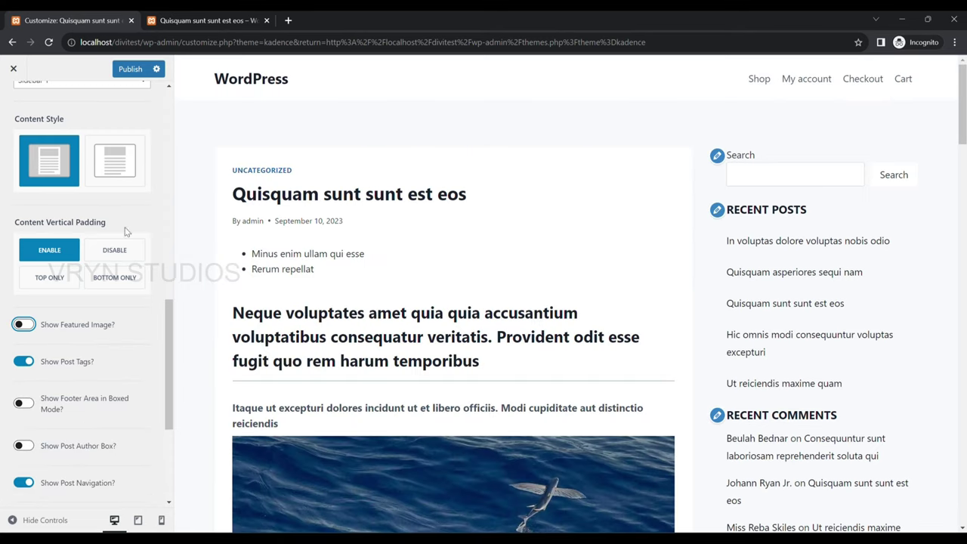
pyautogui.click(67, 327)
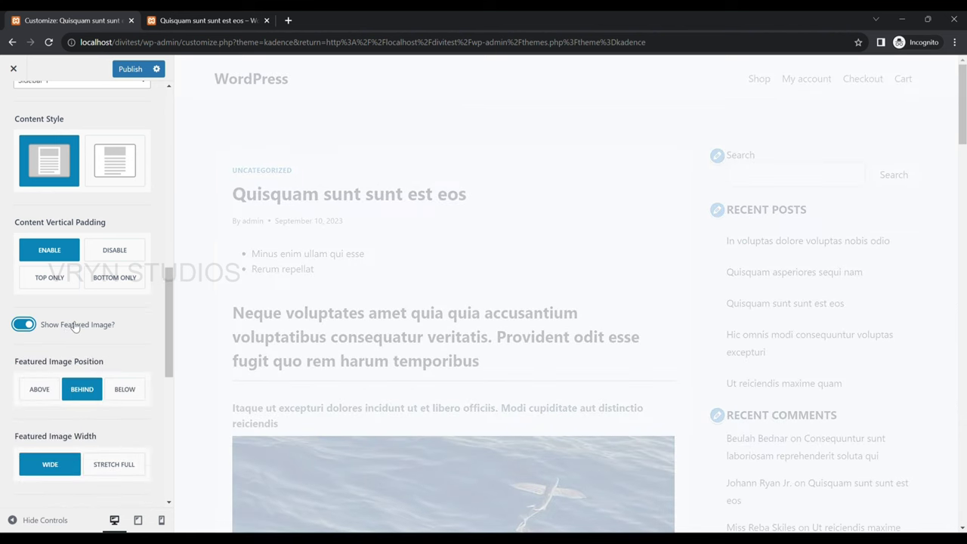
pyautogui.scroll(-2, 541, 220)
pyautogui.scroll(-2, 551, 217)
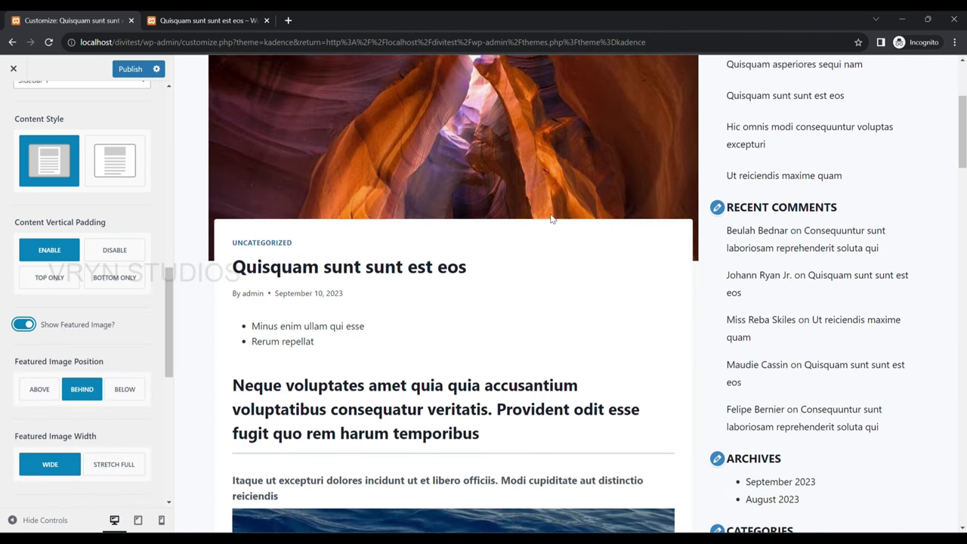
pyautogui.scroll(2, 550, 213)
pyautogui.scroll(1, 513, 226)
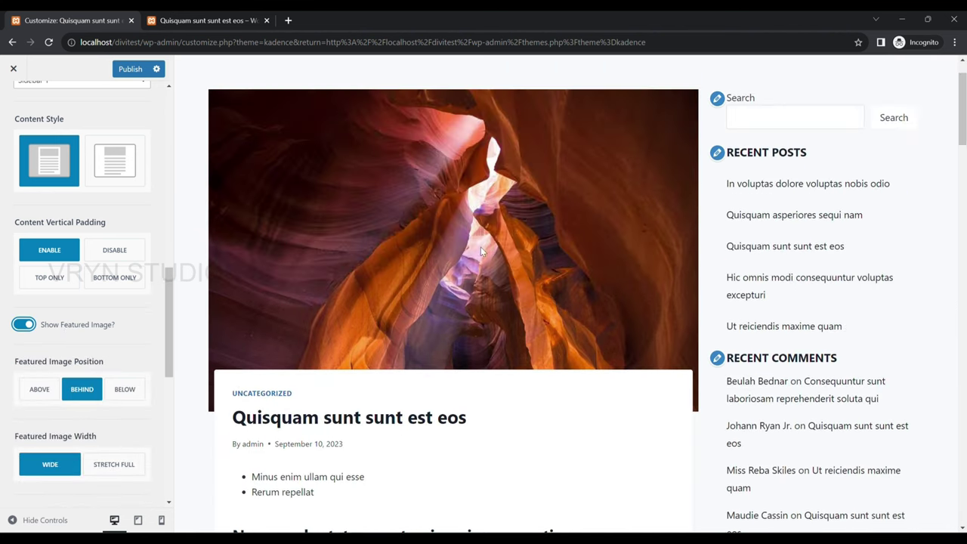
# Try Featured Image Position above and behind, then settle on below the title
pyautogui.click(42, 393)
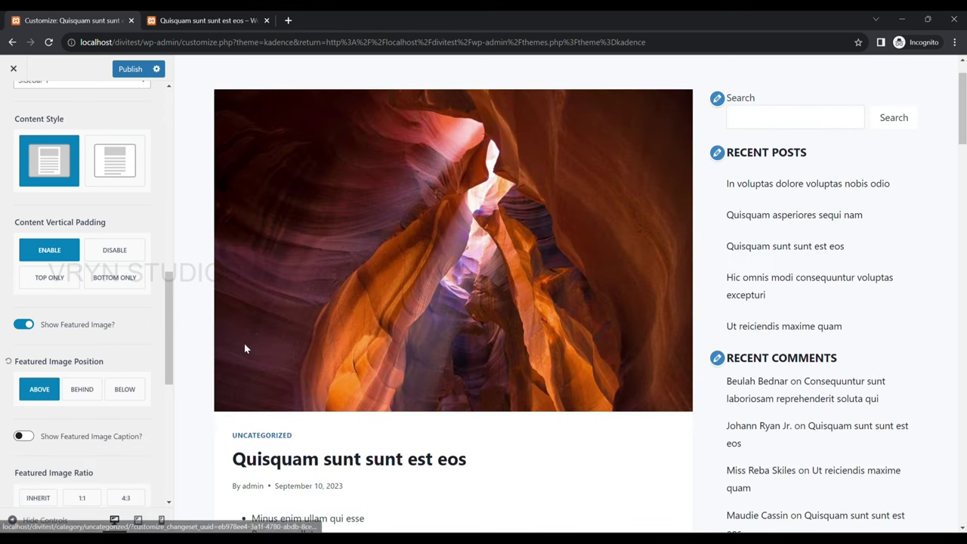
pyautogui.click(81, 389)
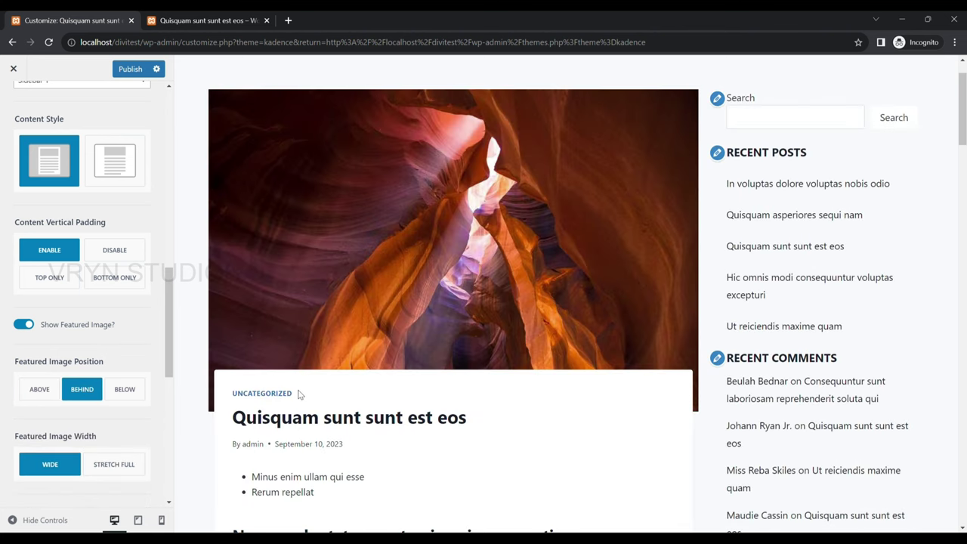
pyautogui.click(125, 389)
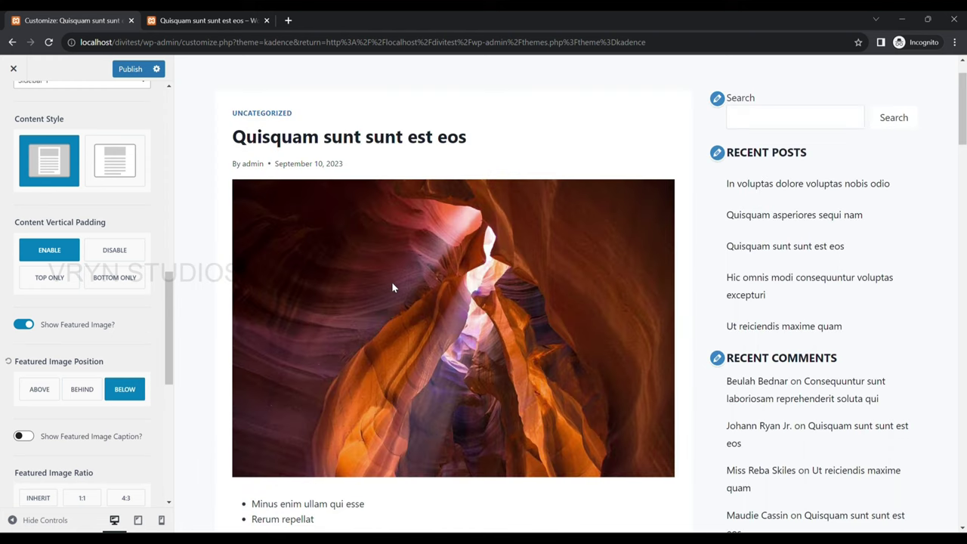
# Set Featured Image Position to Behind, try Stretch Full width, then return width to Wide
pyautogui.scroll(-1, 158, 373)
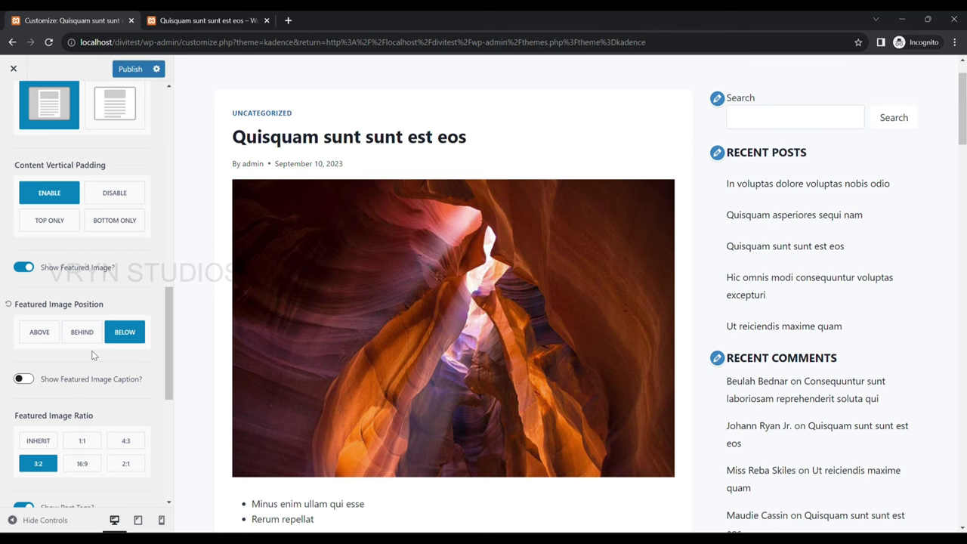
pyautogui.click(79, 327)
pyautogui.scroll(-1, 145, 271)
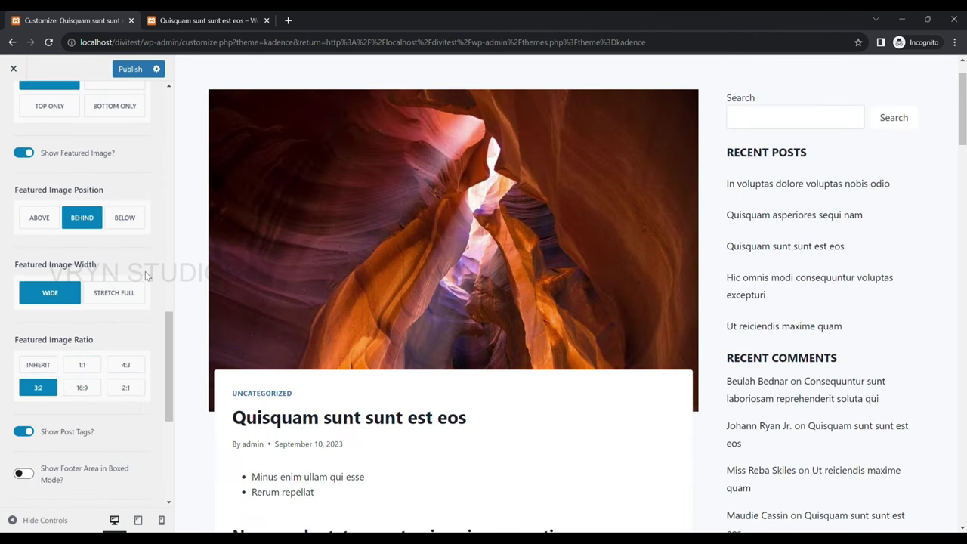
pyautogui.scroll(-2, 298, 238)
pyautogui.scroll(-1, 298, 238)
pyautogui.scroll(-1, 298, 239)
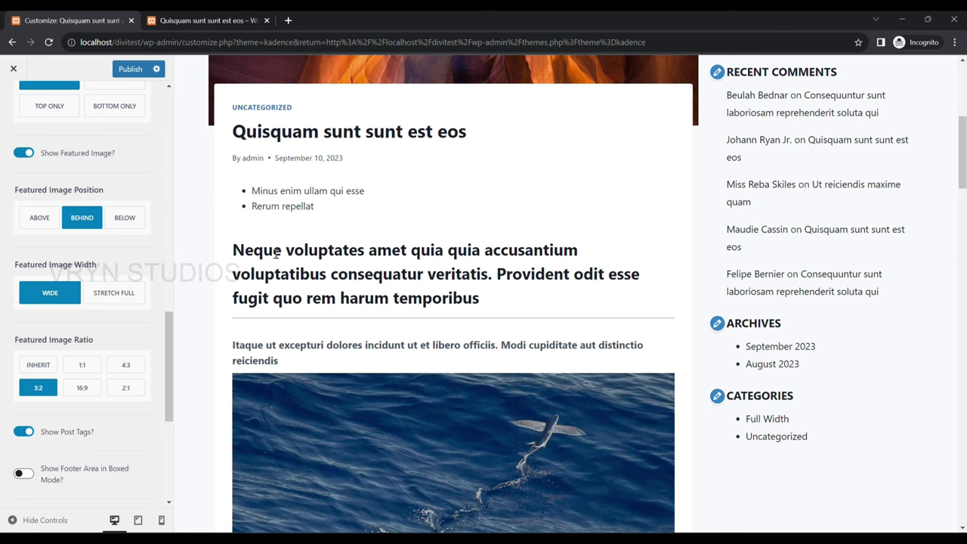
pyautogui.scroll(2, 443, 205)
pyautogui.click(127, 301)
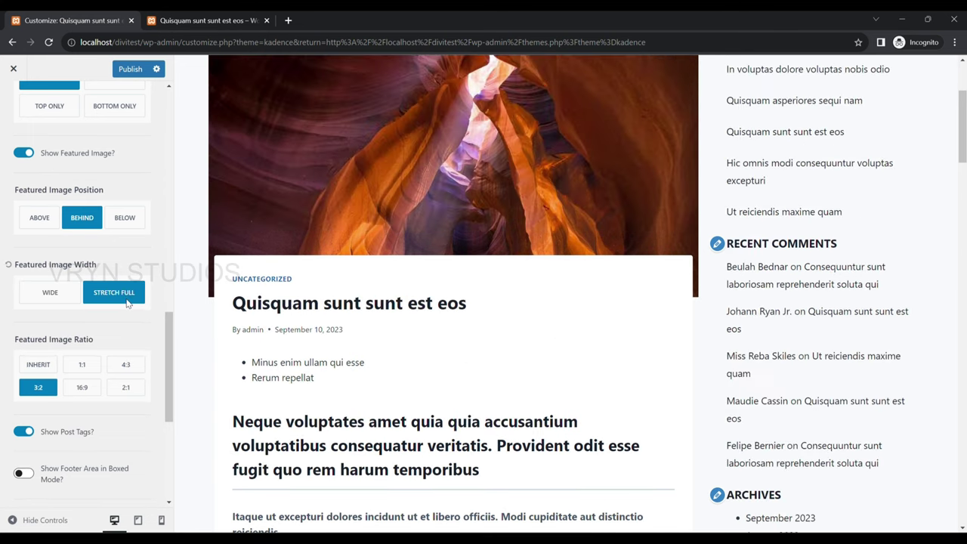
pyautogui.scroll(3, 281, 271)
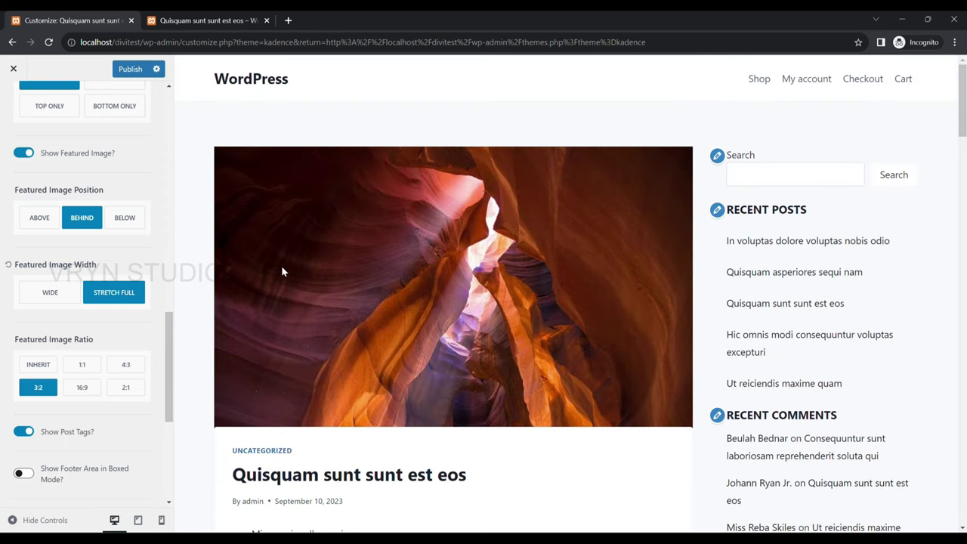
pyautogui.click(55, 297)
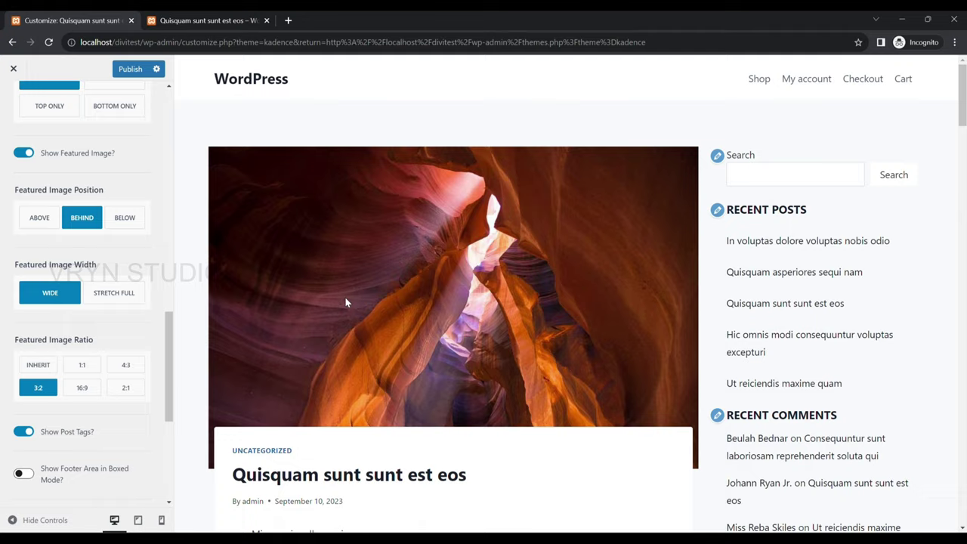
pyautogui.scroll(-2, 344, 297)
pyautogui.scroll(-2, 409, 239)
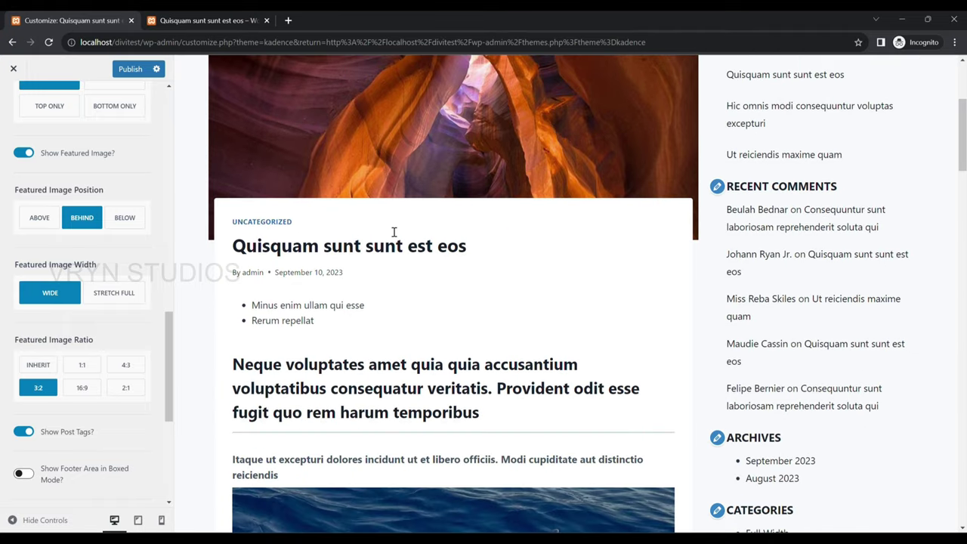
pyautogui.scroll(2, 394, 232)
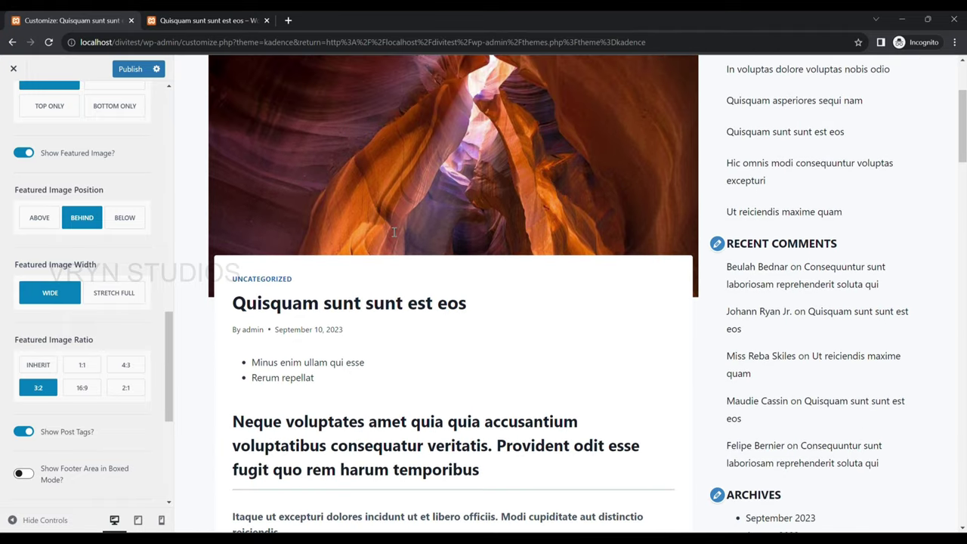
pyautogui.scroll(2, 336, 259)
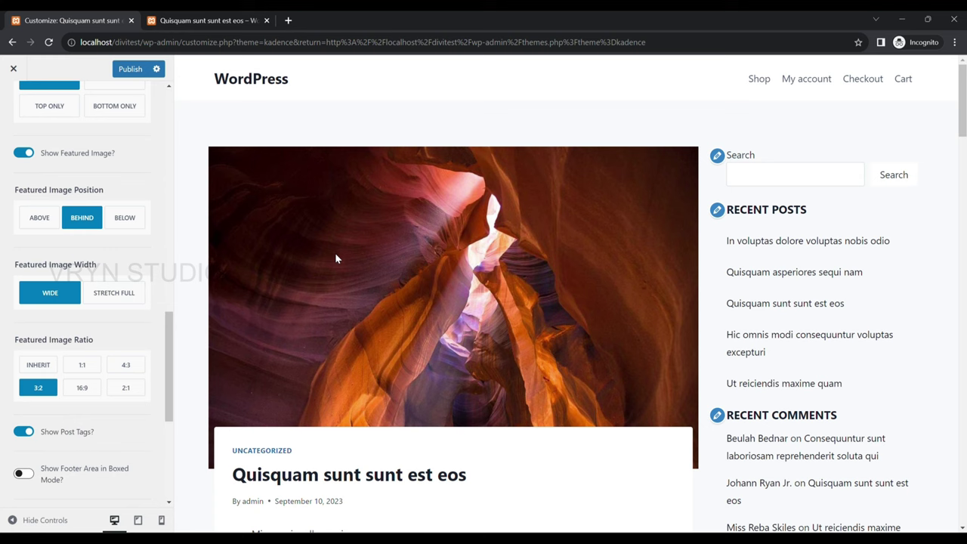
pyautogui.click(90, 365)
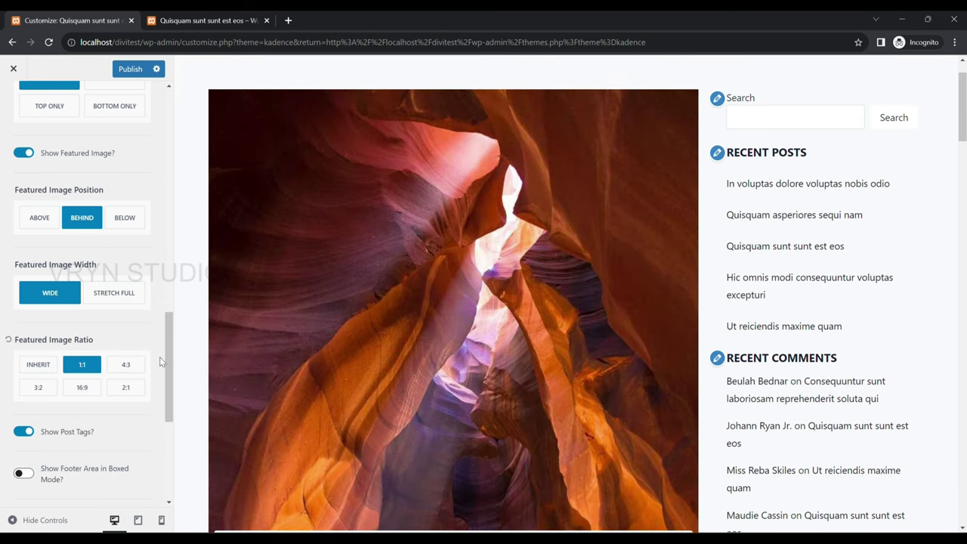
pyautogui.click(126, 365)
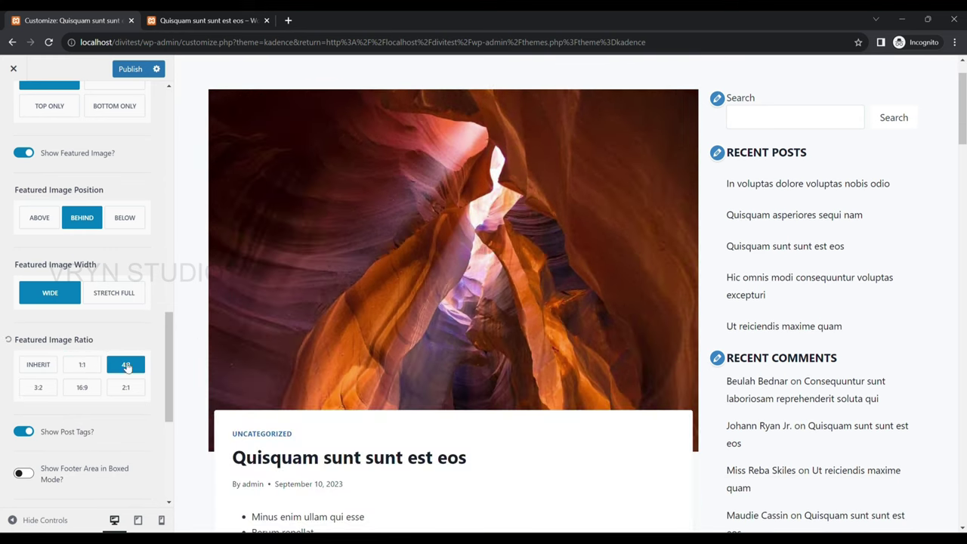
pyautogui.click(30, 393)
pyautogui.click(82, 389)
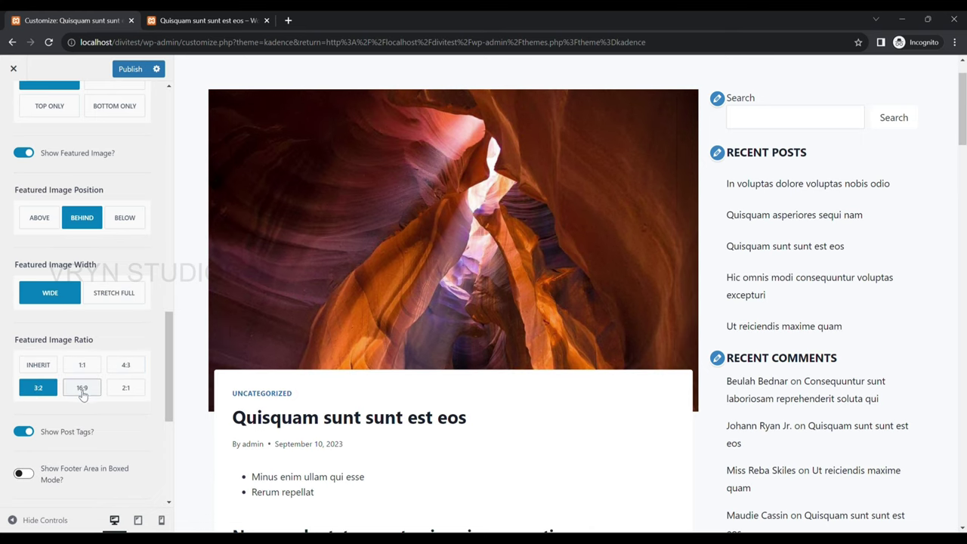
pyautogui.click(125, 387)
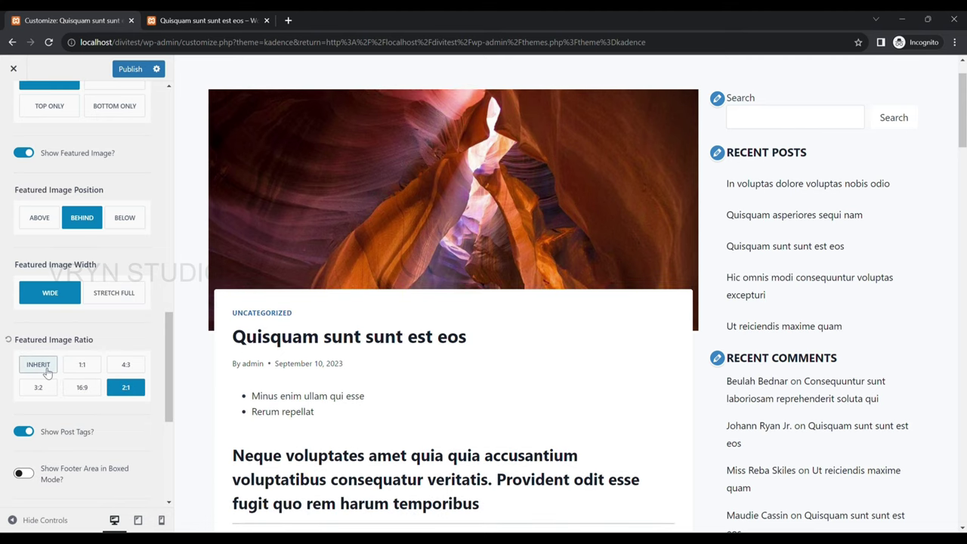
pyautogui.click(39, 365)
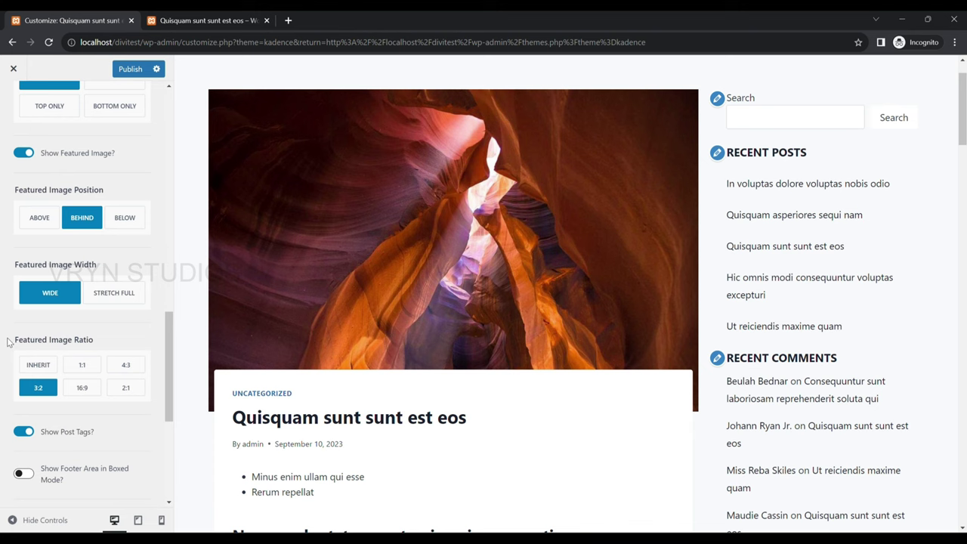
pyautogui.scroll(-3, 420, 249)
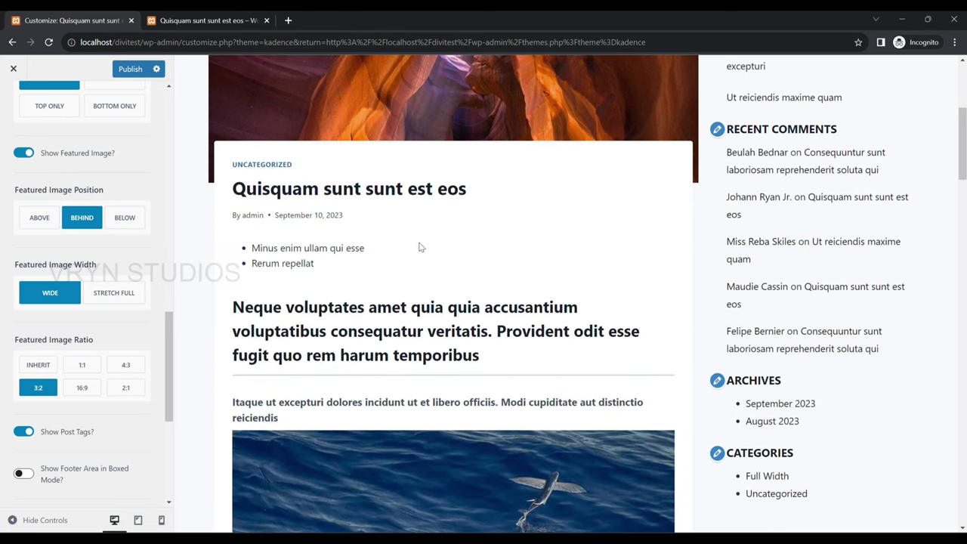
pyautogui.scroll(-5, 428, 246)
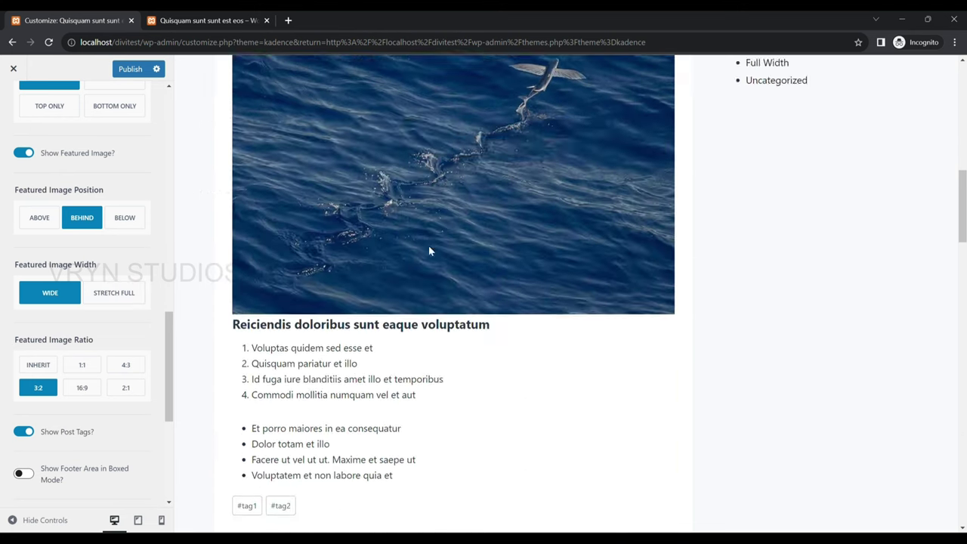
pyautogui.scroll(-3, 430, 247)
pyautogui.scroll(-1, 358, 244)
pyautogui.scroll(2, 327, 230)
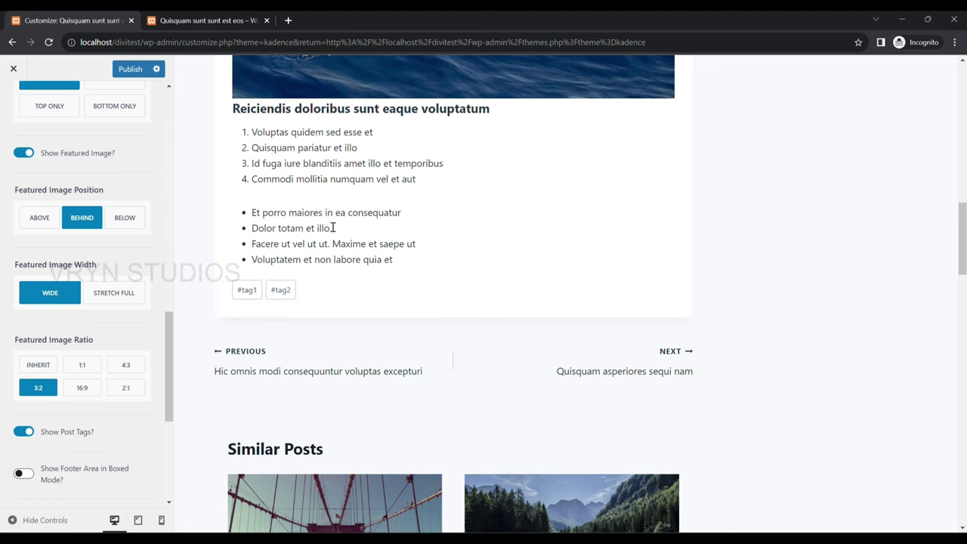
pyautogui.scroll(-1, 333, 233)
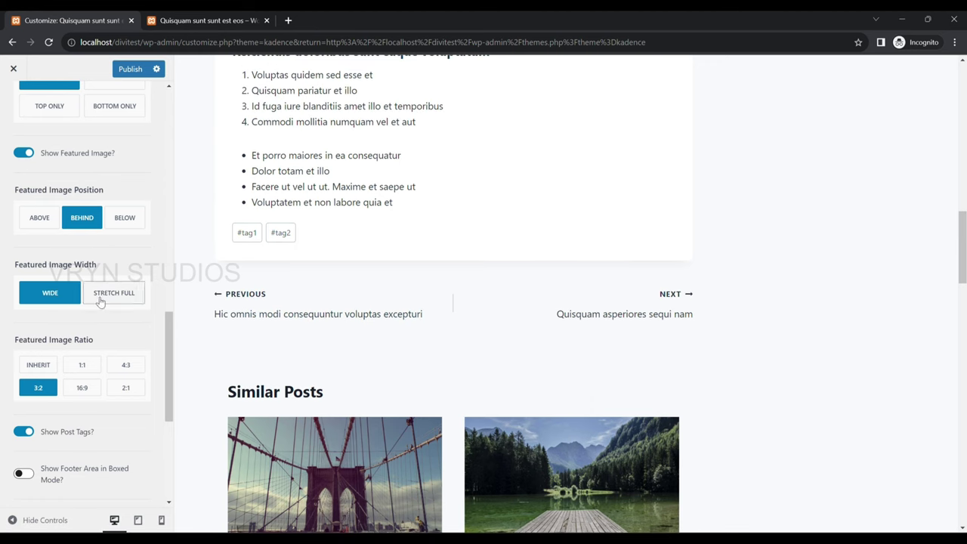
pyautogui.scroll(-3, 119, 346)
pyautogui.scroll(-1, 116, 323)
pyautogui.scroll(2, 116, 322)
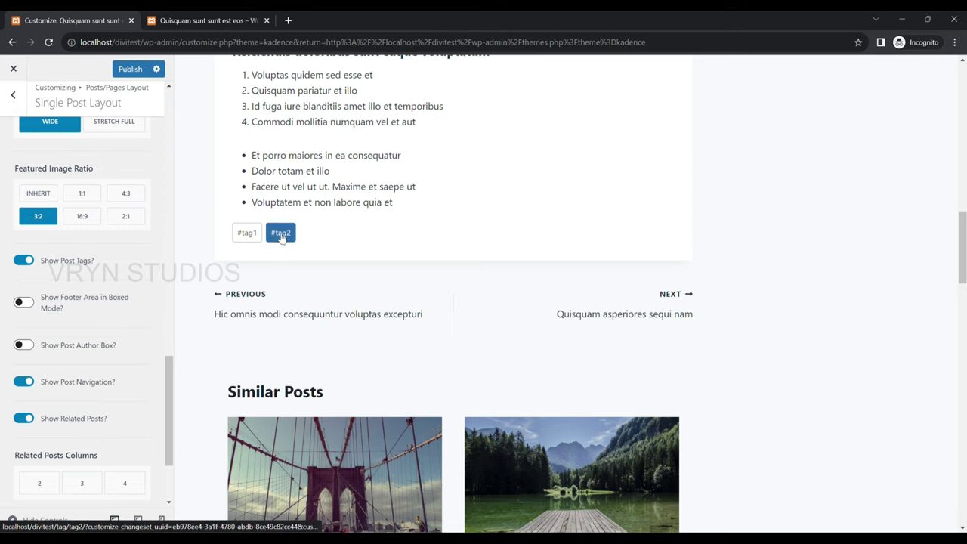
# Toggle Show Post Tags off and back on, and enable Show Footer Area in Boxed Mode
pyautogui.click(25, 261)
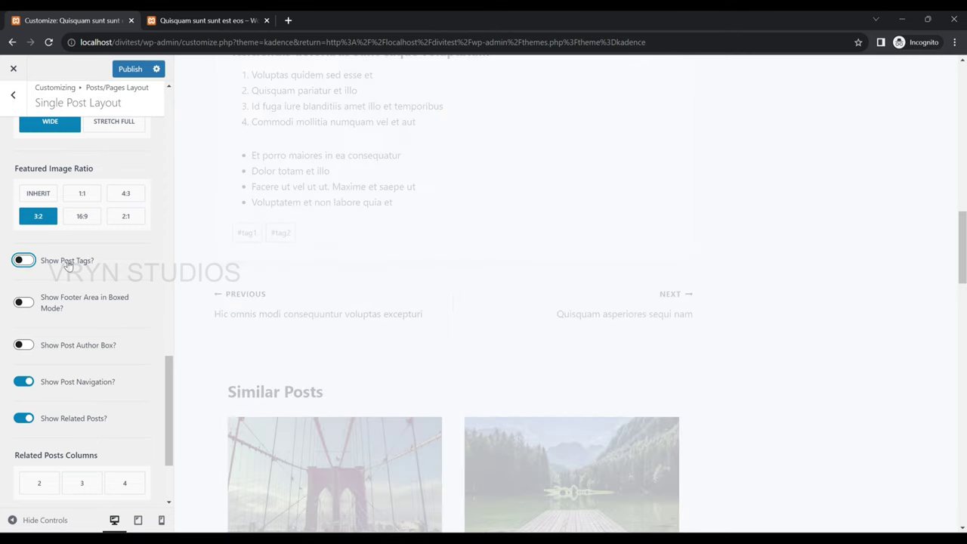
pyautogui.click(68, 264)
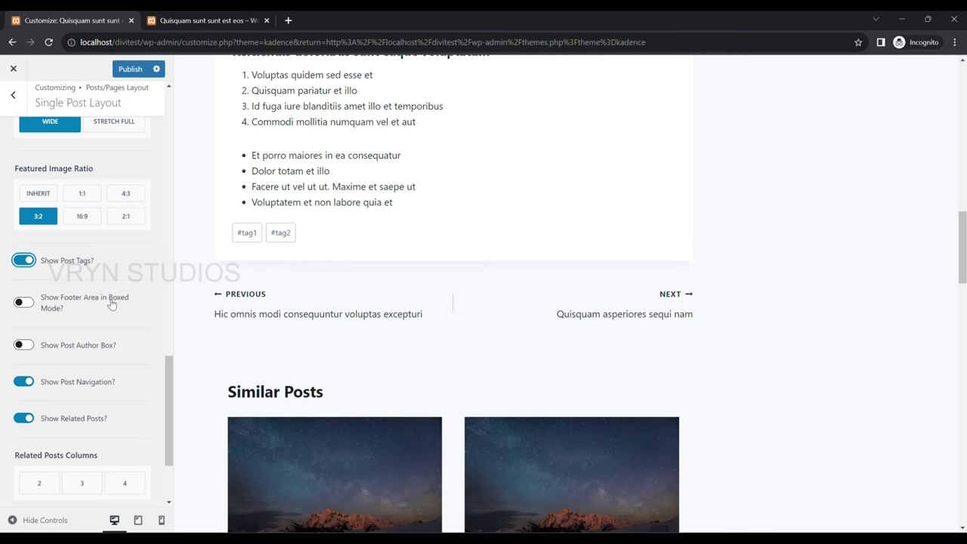
pyautogui.click(110, 303)
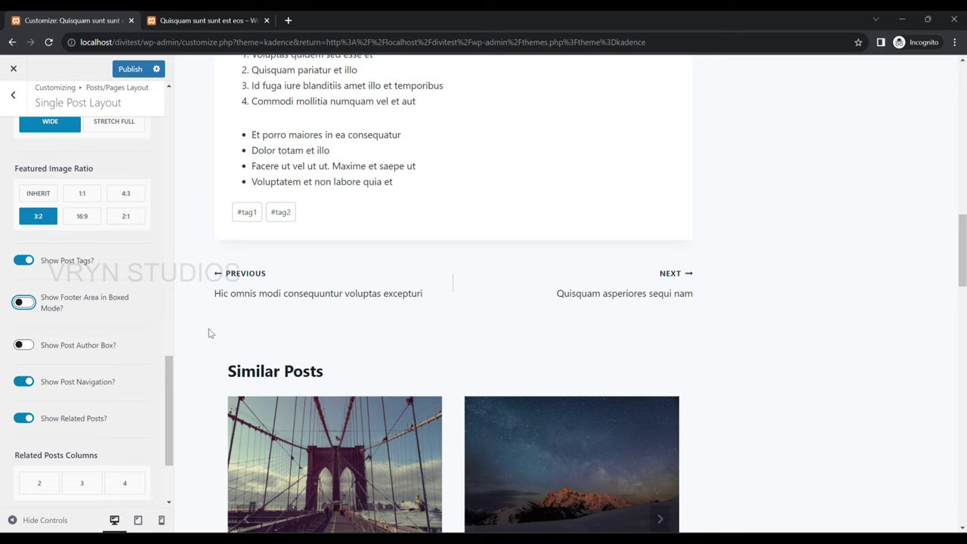
pyautogui.click(105, 302)
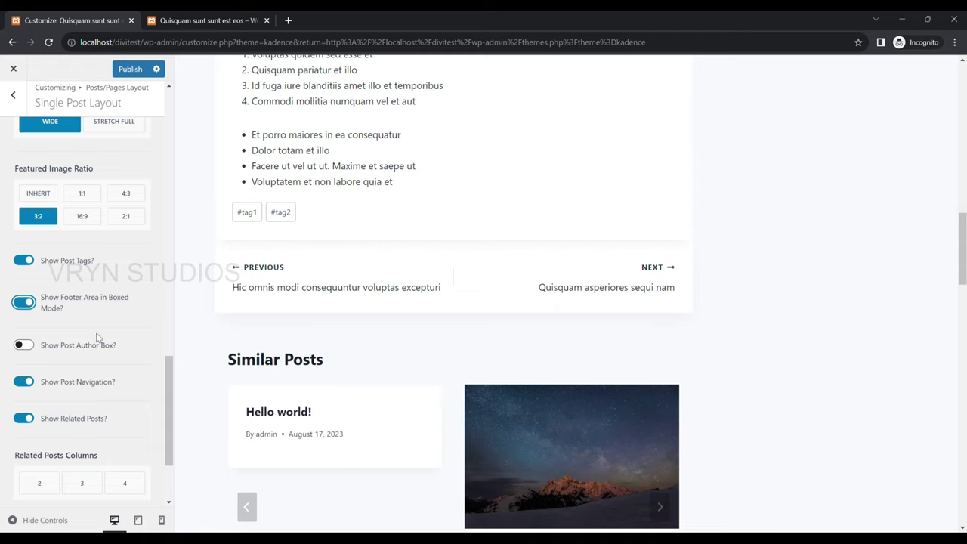
pyautogui.scroll(-1, 395, 304)
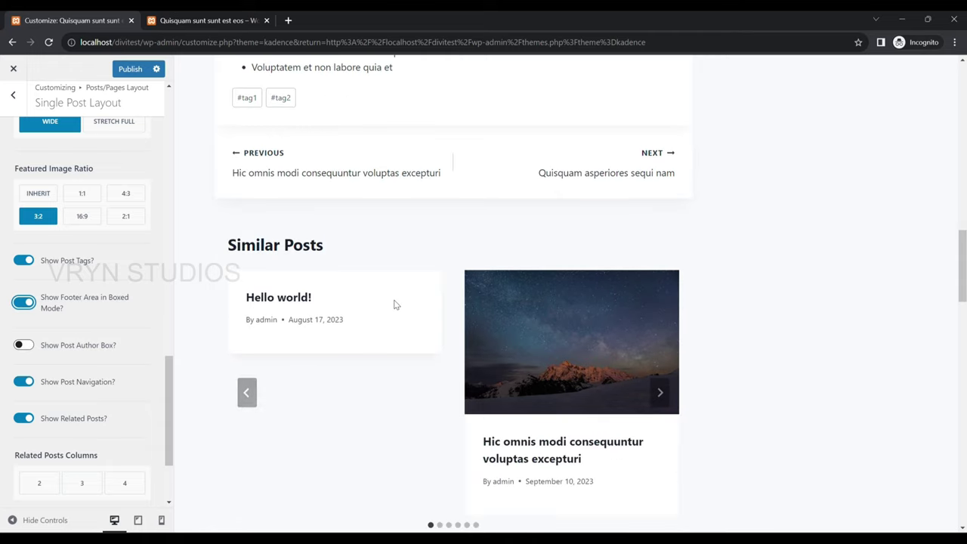
# Turn off the post author box, and toggle previous/next post navigation off and back on
pyautogui.click(90, 350)
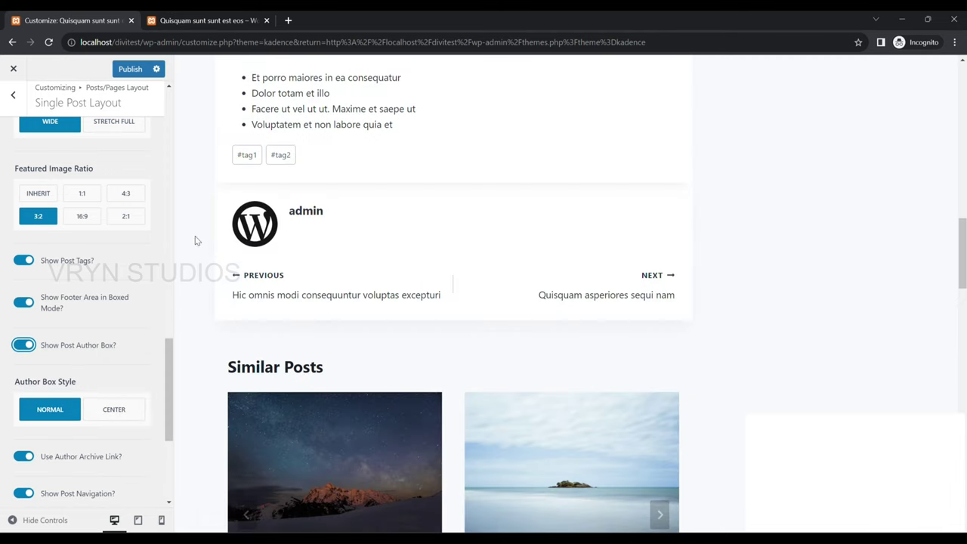
pyautogui.click(104, 353)
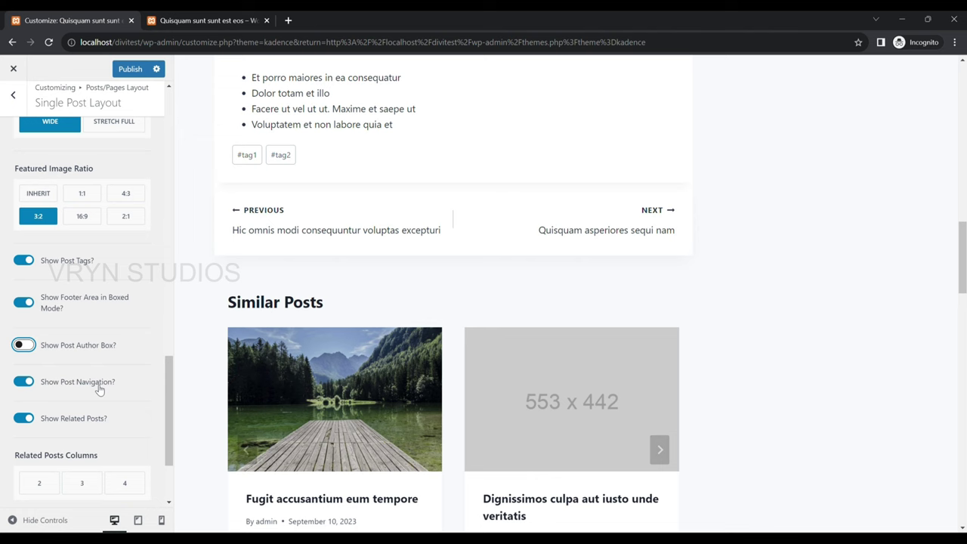
pyautogui.click(98, 390)
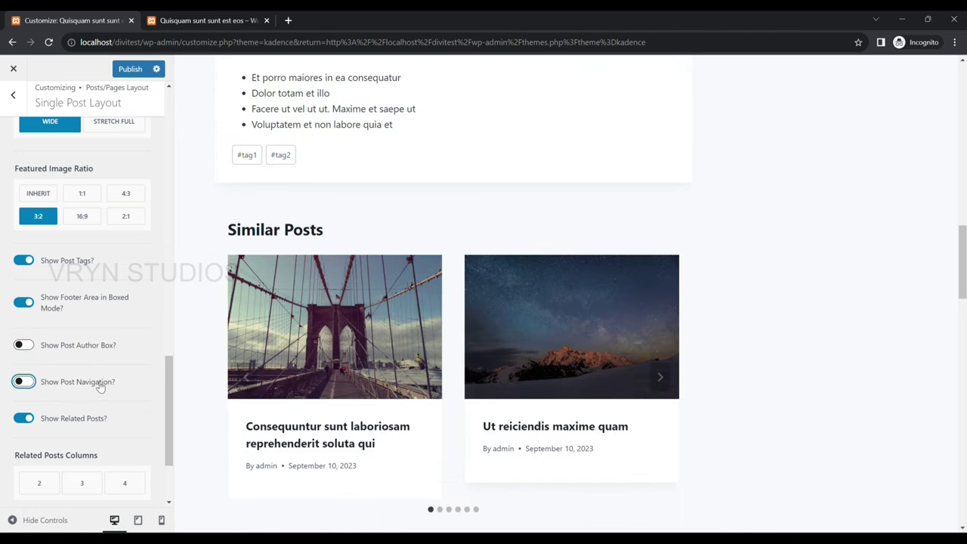
pyautogui.click(100, 387)
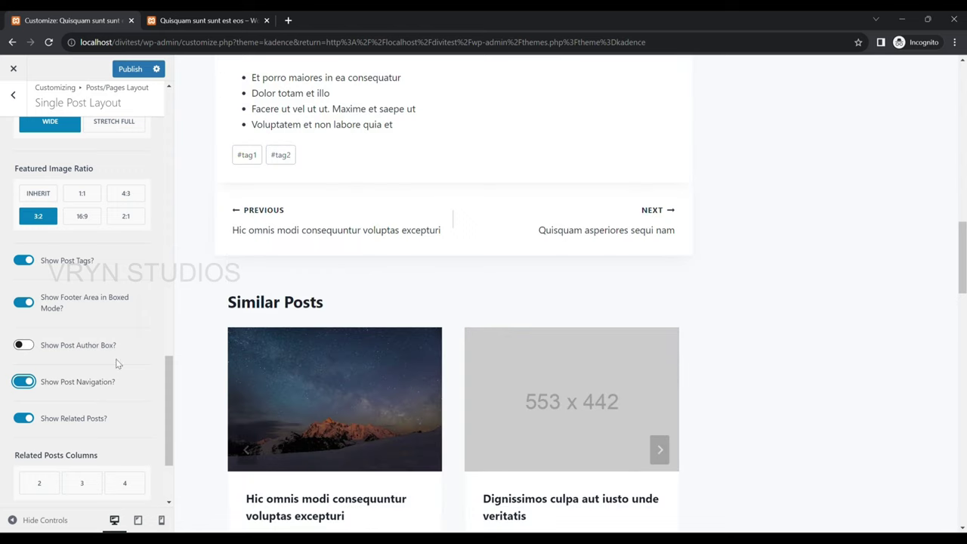
# Toggle Show Related Posts off and back on
pyautogui.scroll(-2, 121, 318)
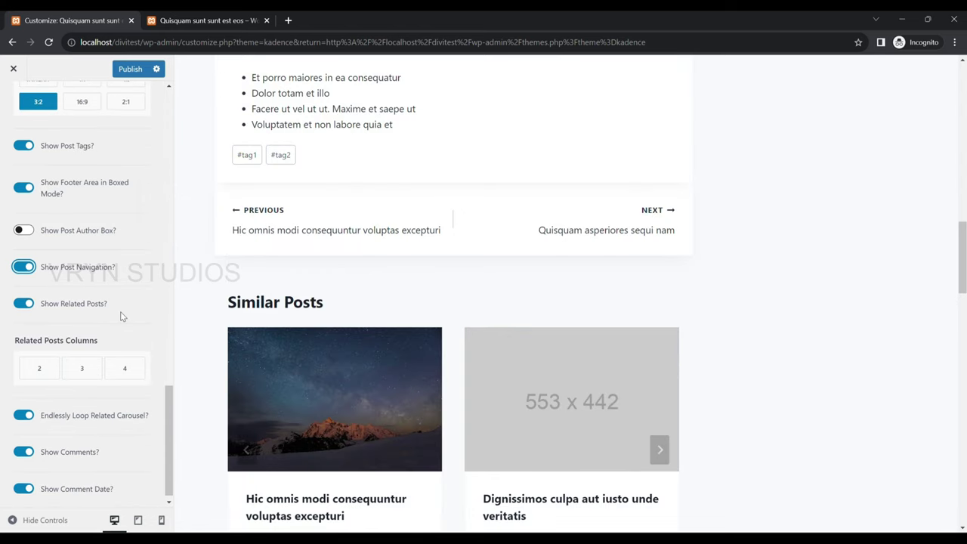
pyautogui.scroll(-2, 300, 276)
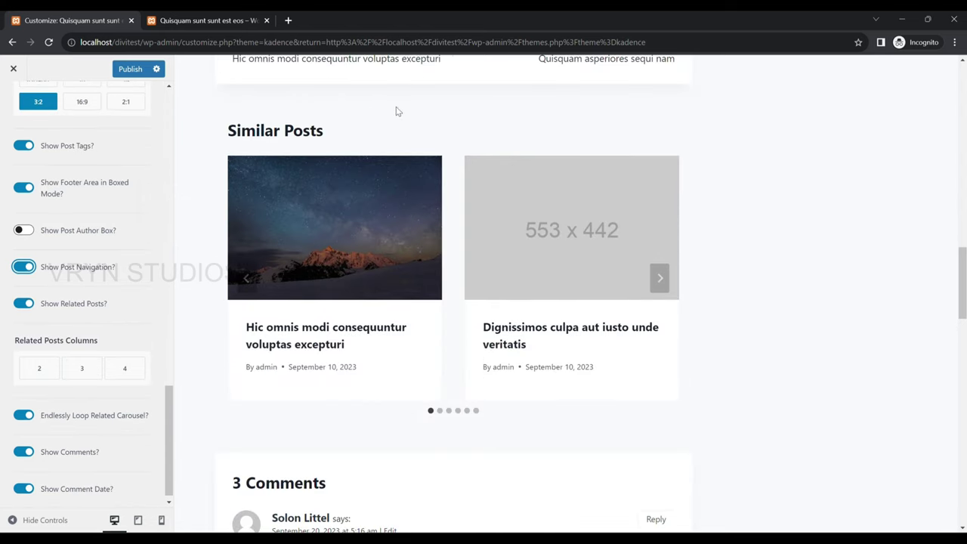
pyautogui.click(100, 307)
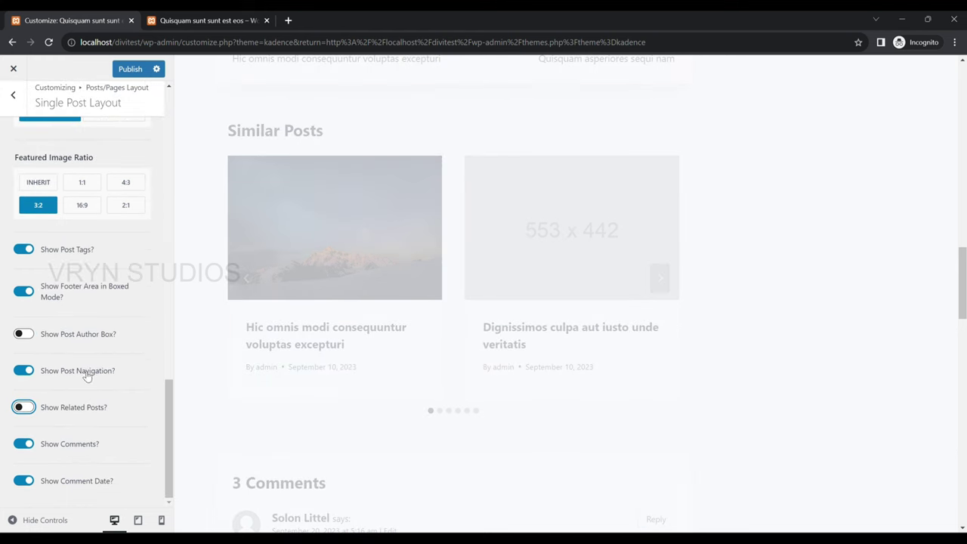
pyautogui.click(90, 408)
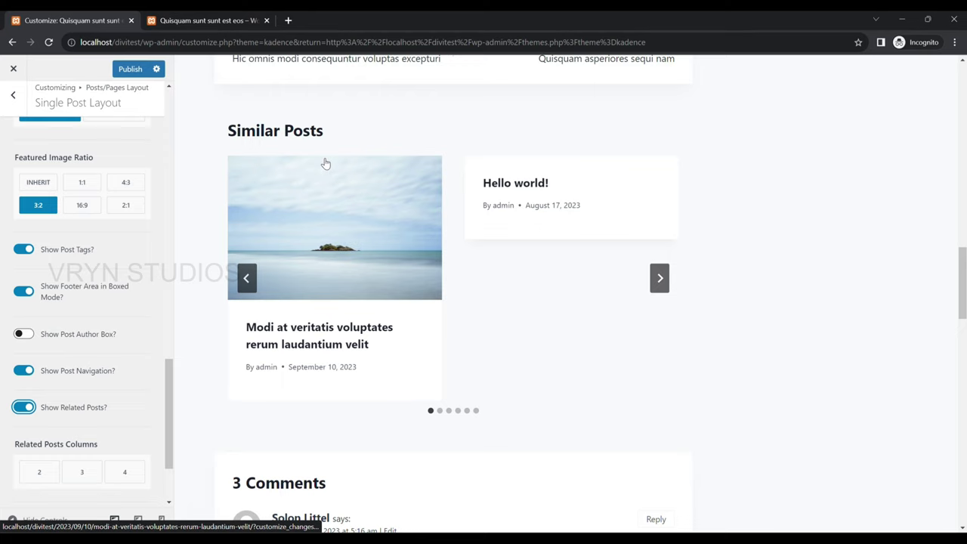
# Try 4, 3 and 2 Related Posts Columns, then reset the column count to default
pyautogui.scroll(-2, 150, 253)
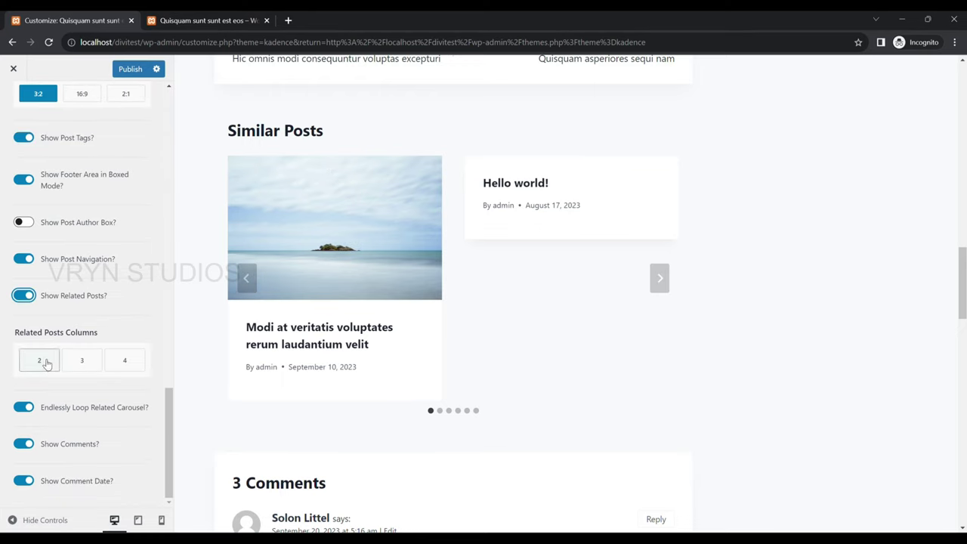
pyautogui.click(125, 366)
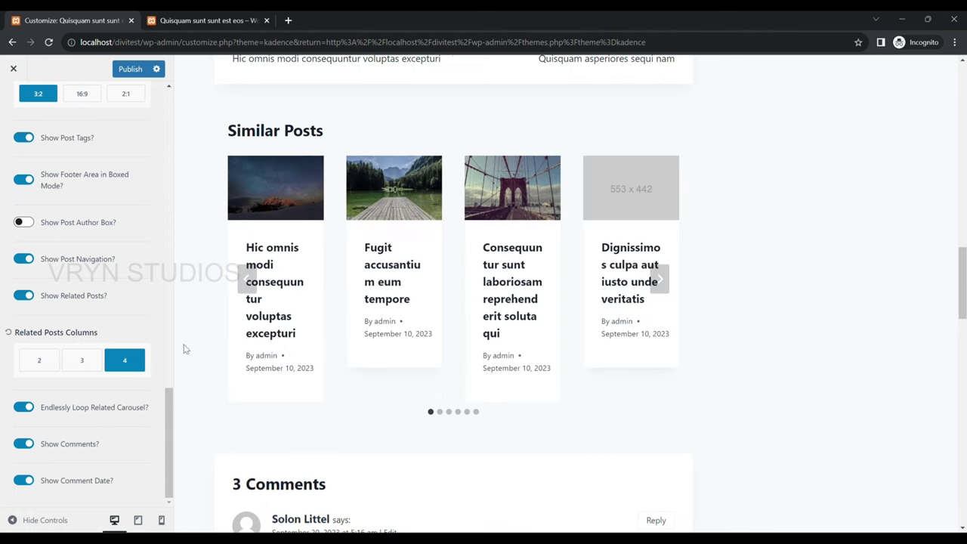
pyautogui.click(95, 366)
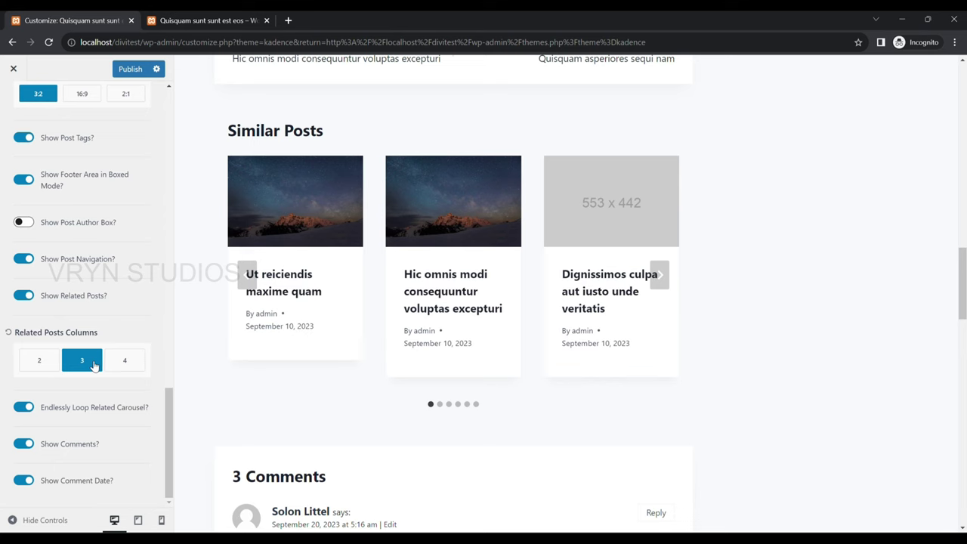
pyautogui.click(40, 366)
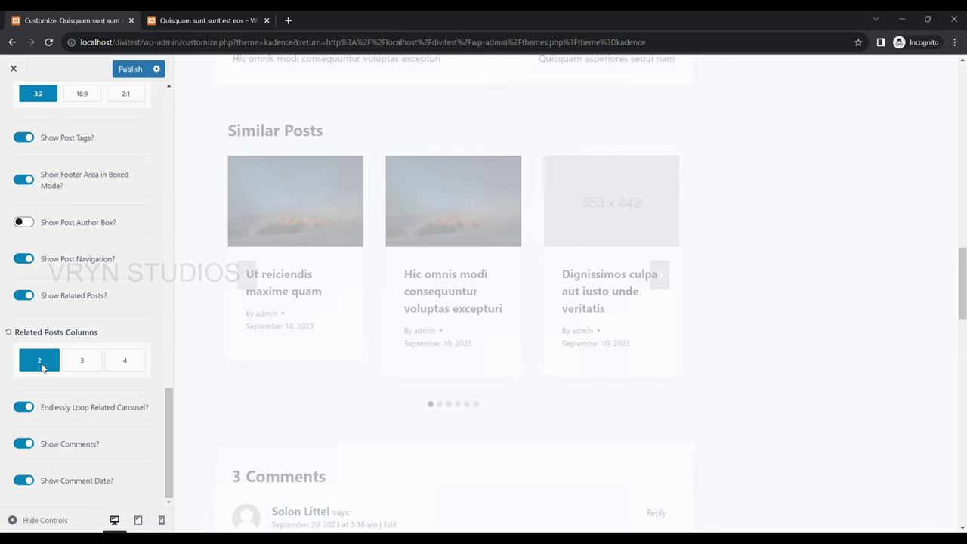
pyautogui.click(7, 333)
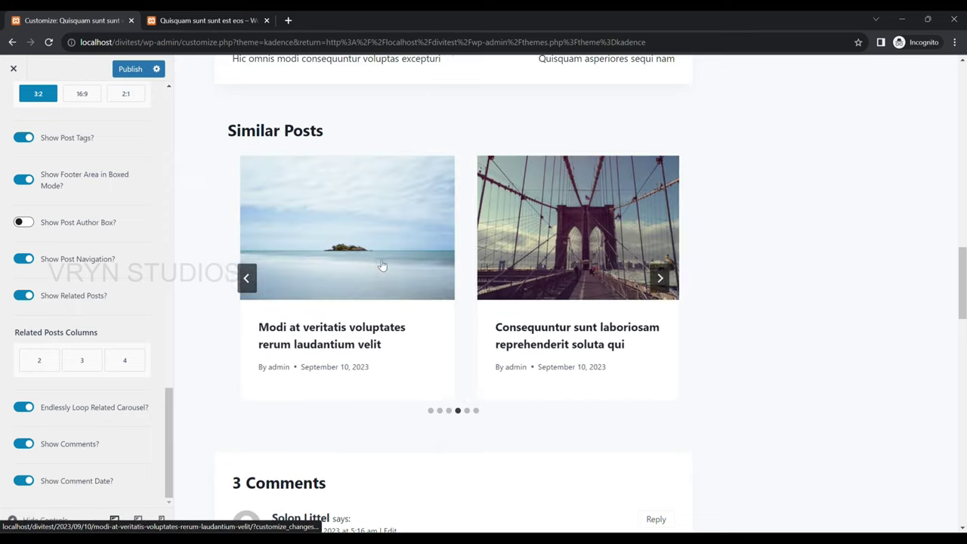
pyautogui.scroll(2, 438, 283)
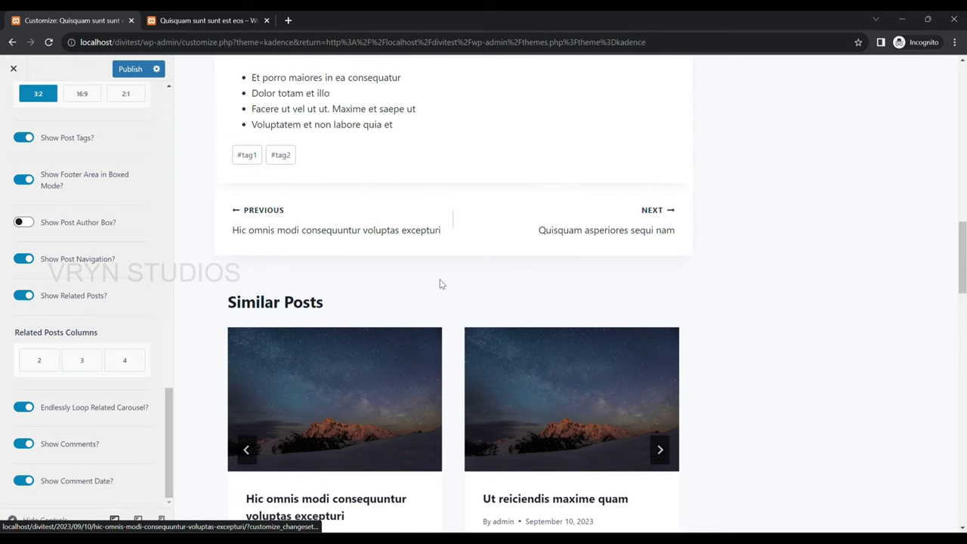
pyautogui.scroll(-3, 442, 283)
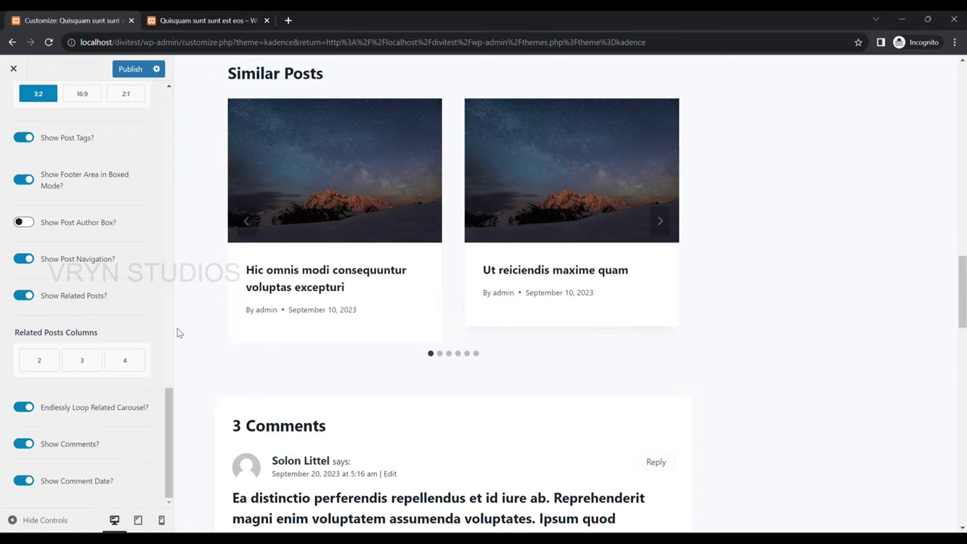
pyautogui.click(130, 412)
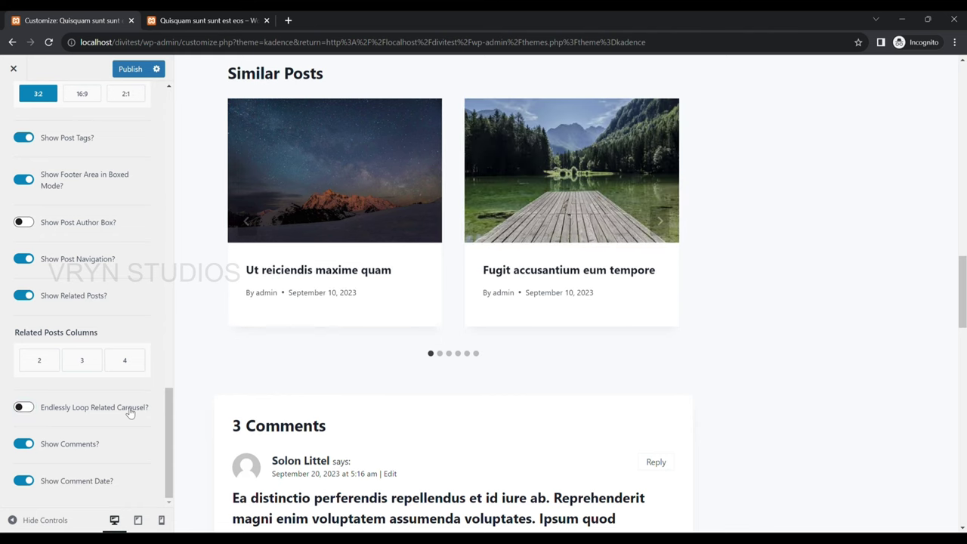
pyautogui.click(130, 412)
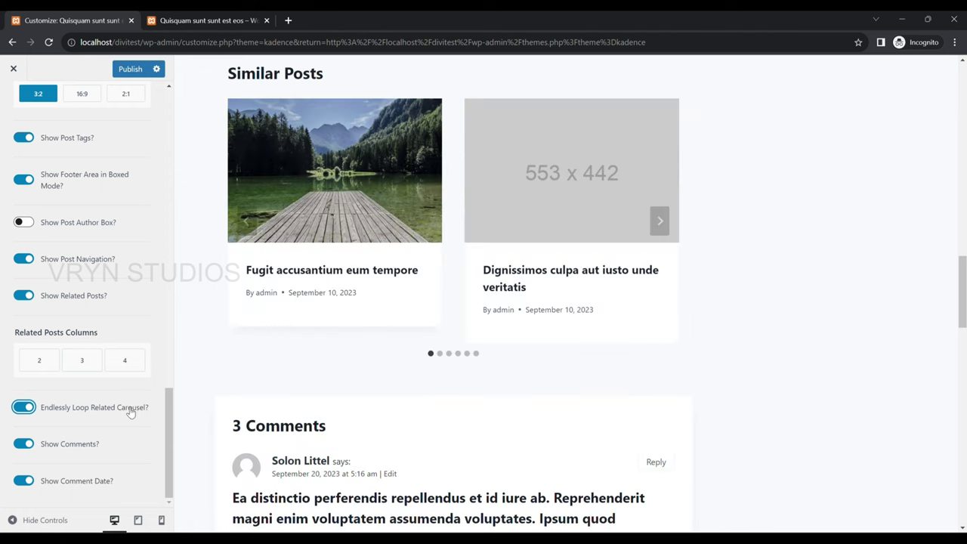
pyautogui.scroll(-3, 304, 337)
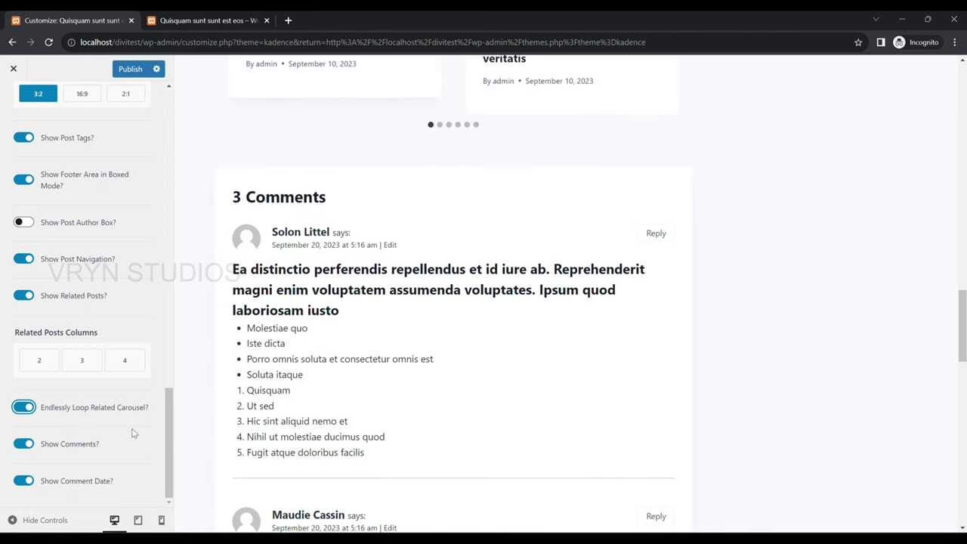
pyautogui.click(76, 445)
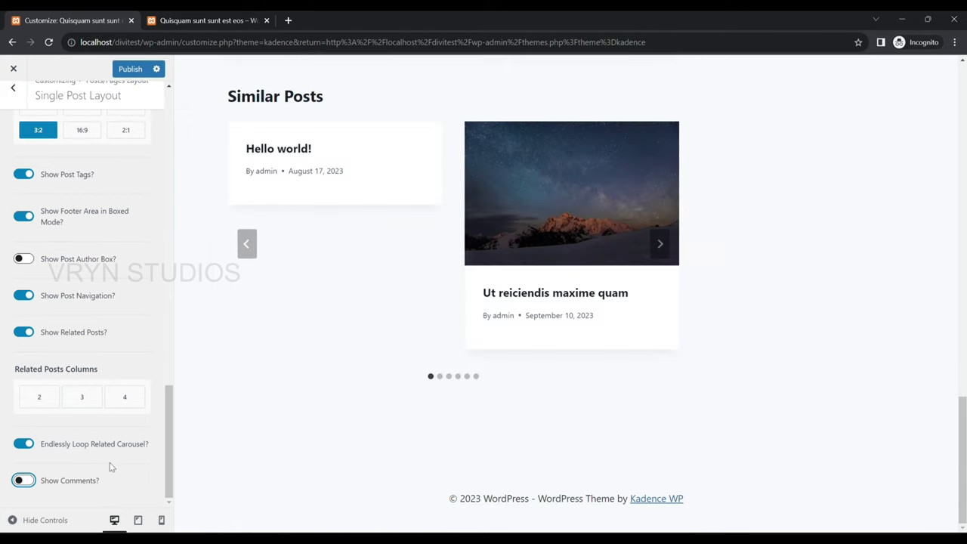
pyautogui.click(85, 487)
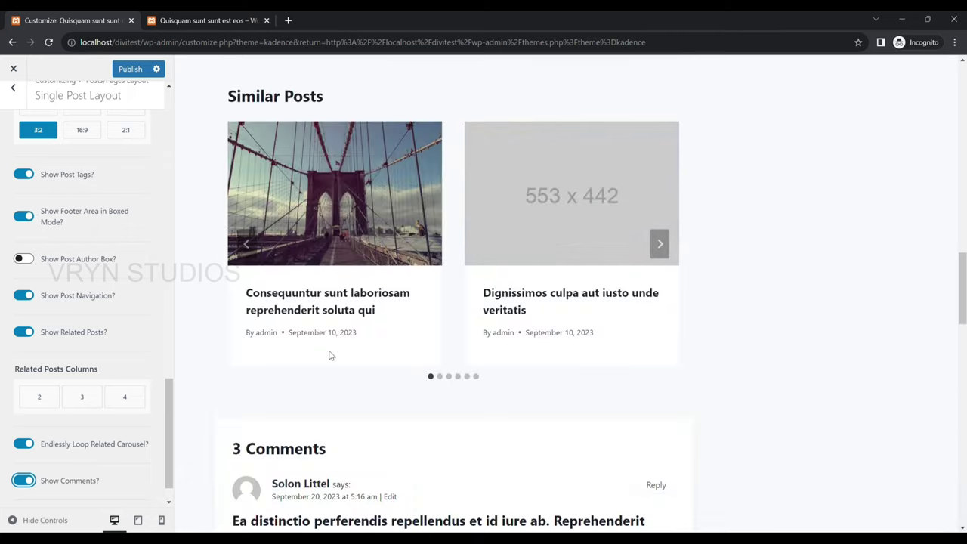
pyautogui.scroll(-1, 93, 356)
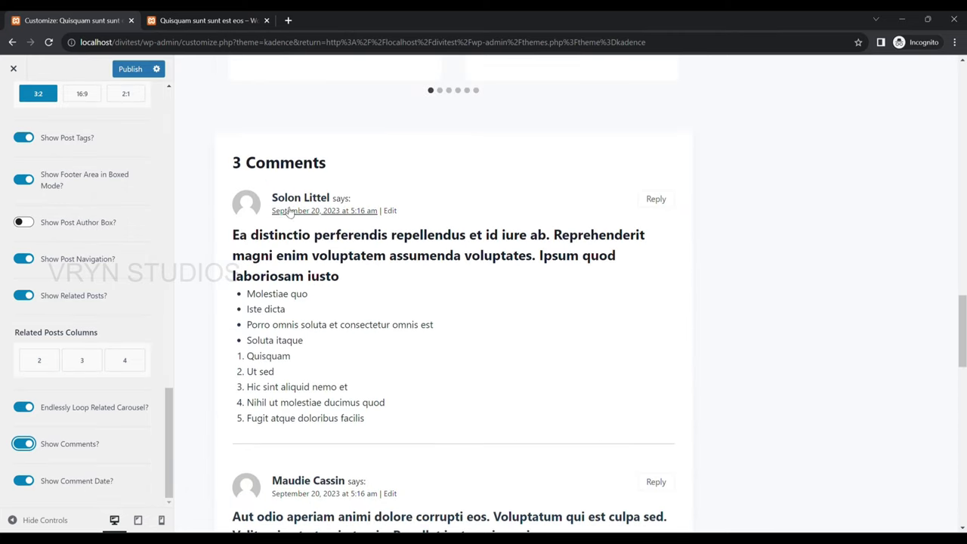
pyautogui.click(60, 481)
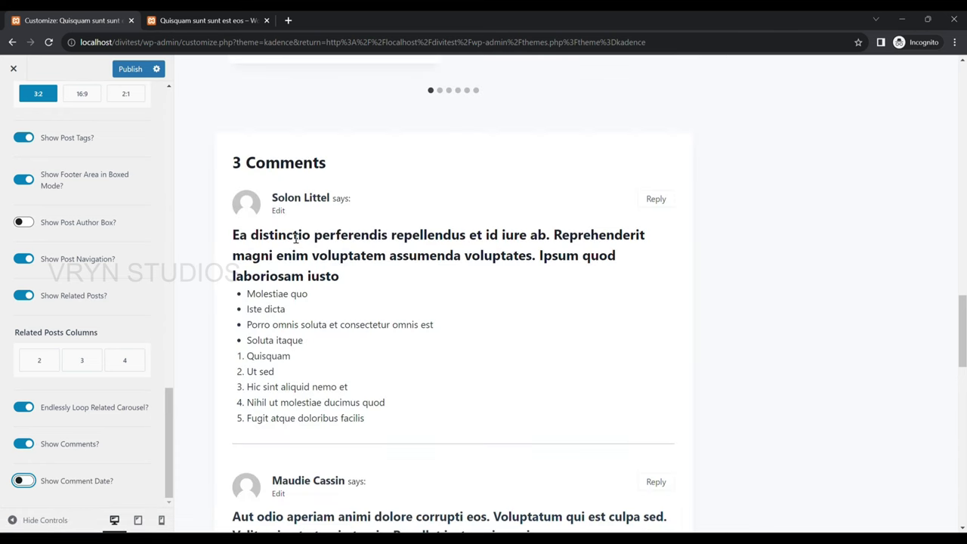
pyautogui.click(87, 480)
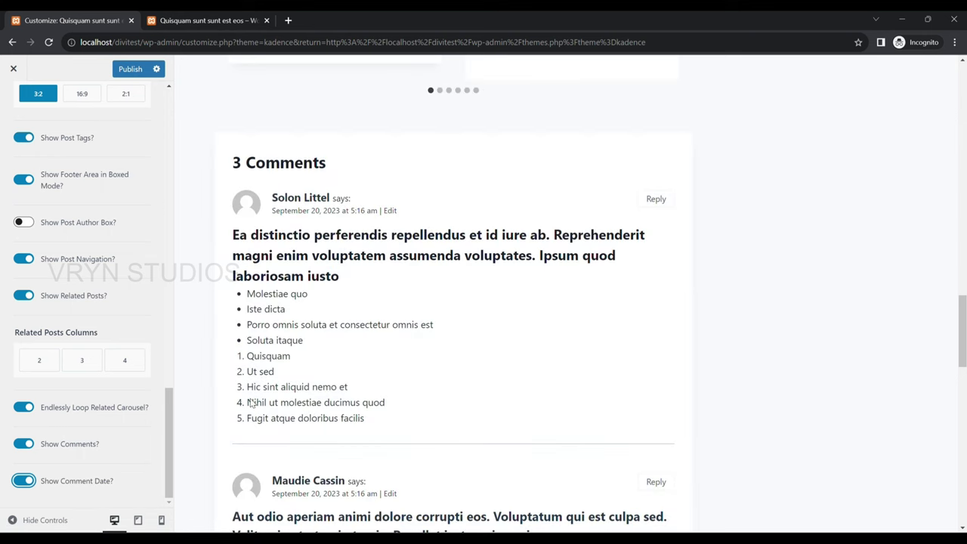
pyautogui.scroll(5, 345, 308)
pyautogui.scroll(5, 345, 308)
pyautogui.scroll(5, 345, 309)
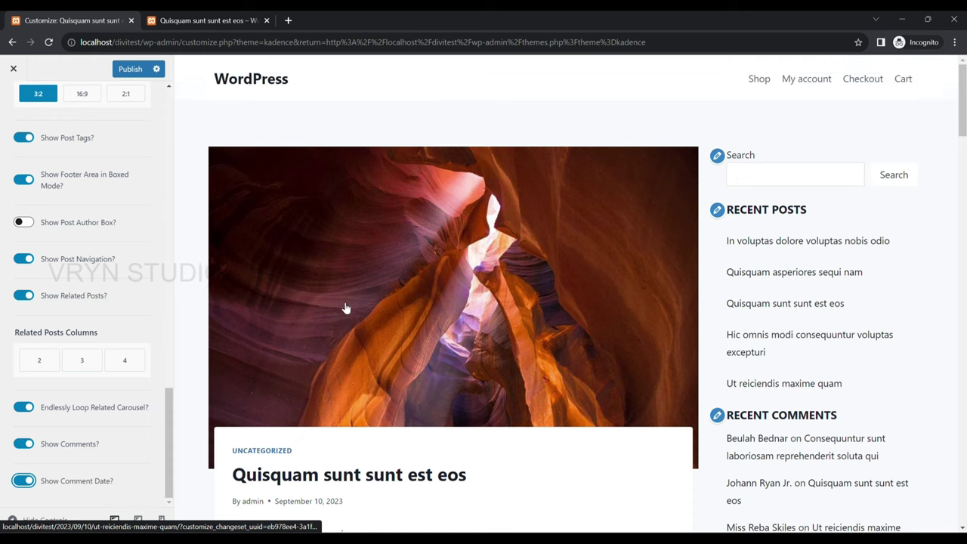
pyautogui.scroll(2, 169, 453)
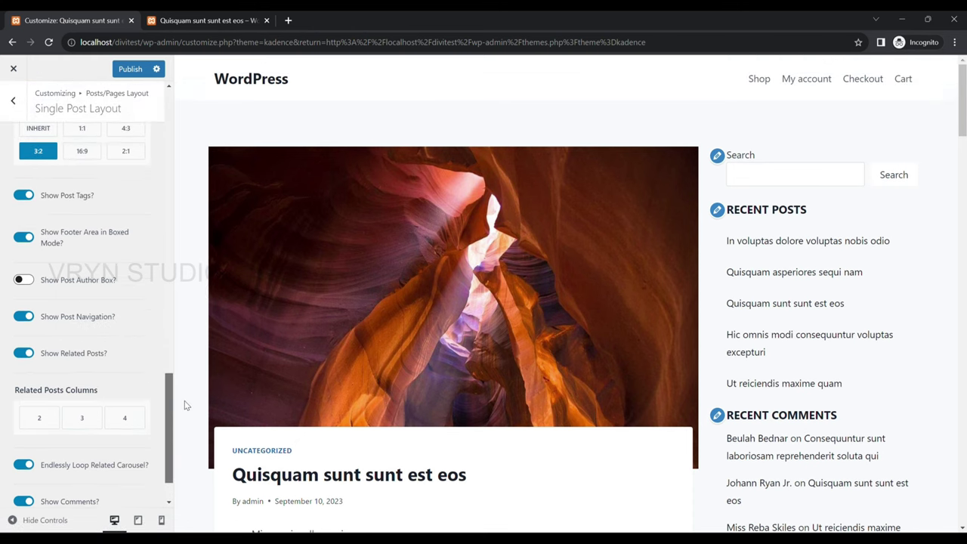